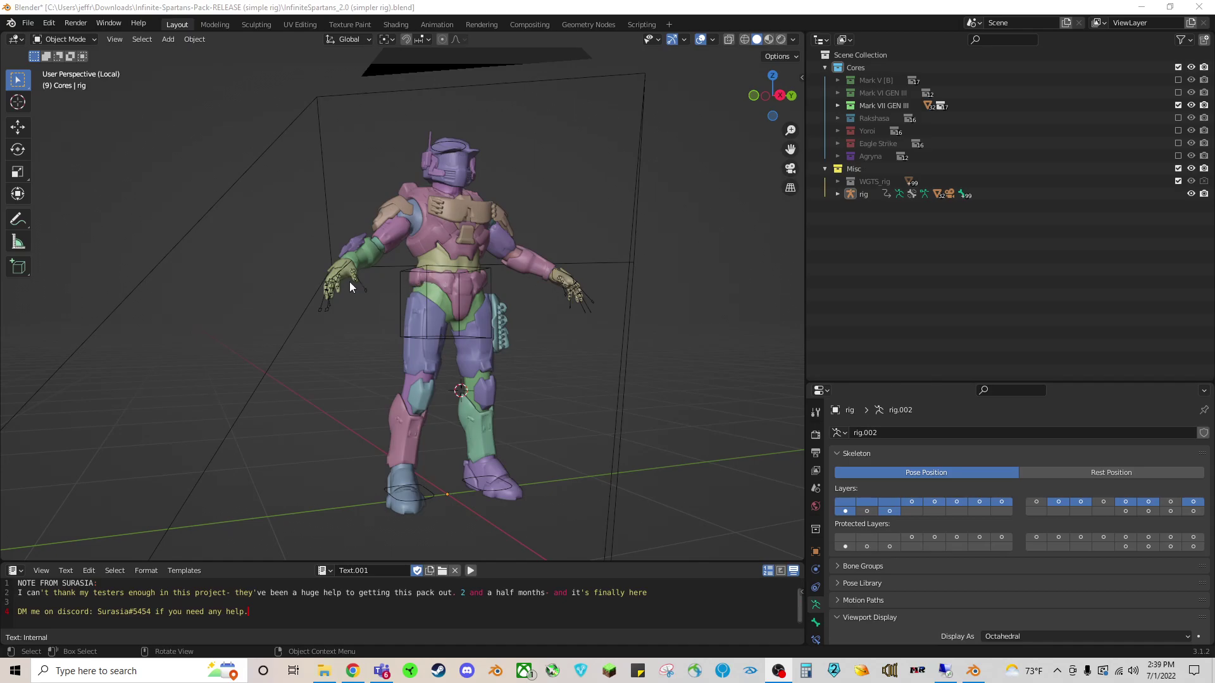
# Select the Spartan rig armature and orbit around the armour model to inspect it.
pyautogui.click(414, 272)
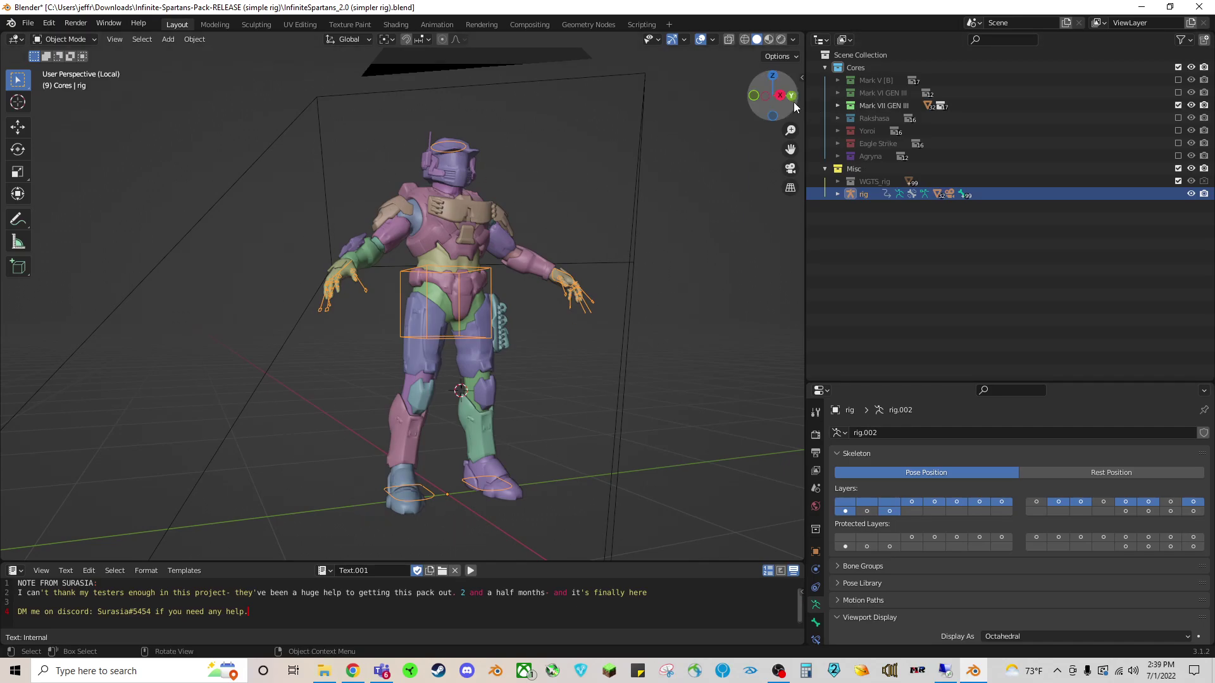
pyautogui.moveTo(773, 95); pyautogui.dragTo(732, 57)
pyautogui.moveTo(772, 96); pyautogui.dragTo(759, 123)
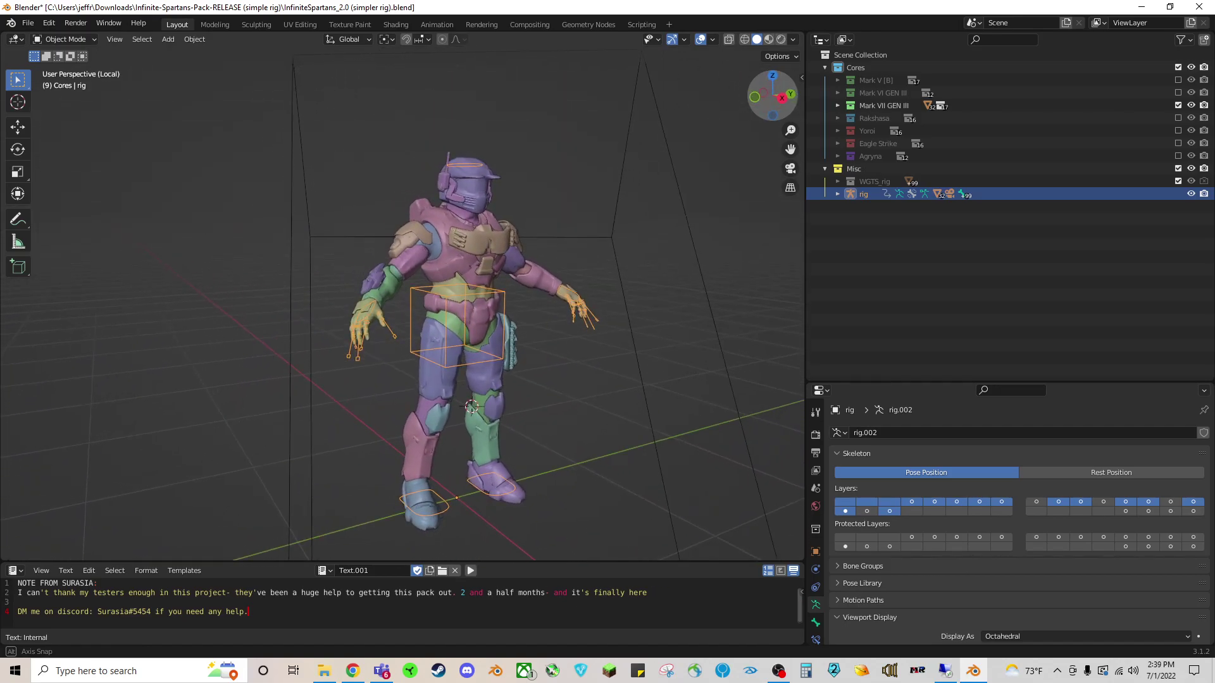
pyautogui.moveTo(773, 96); pyautogui.dragTo(764, 105)
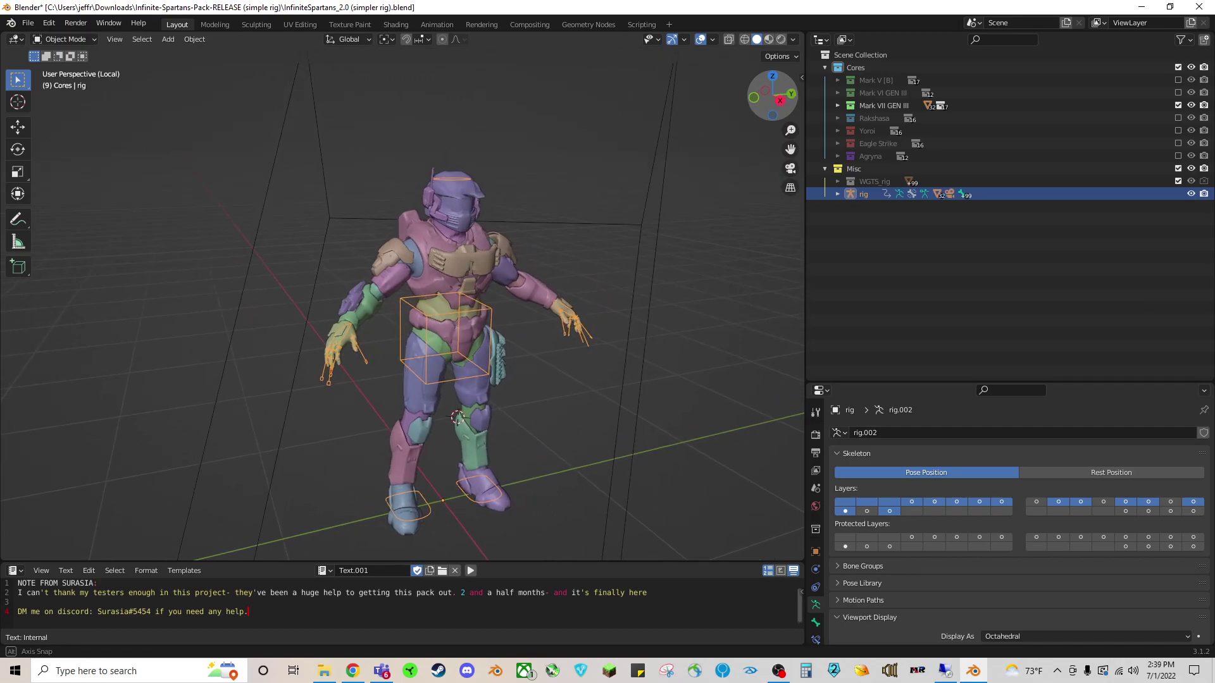
pyautogui.moveTo(456, 416); pyautogui.dragTo(460, 417, button='middle')
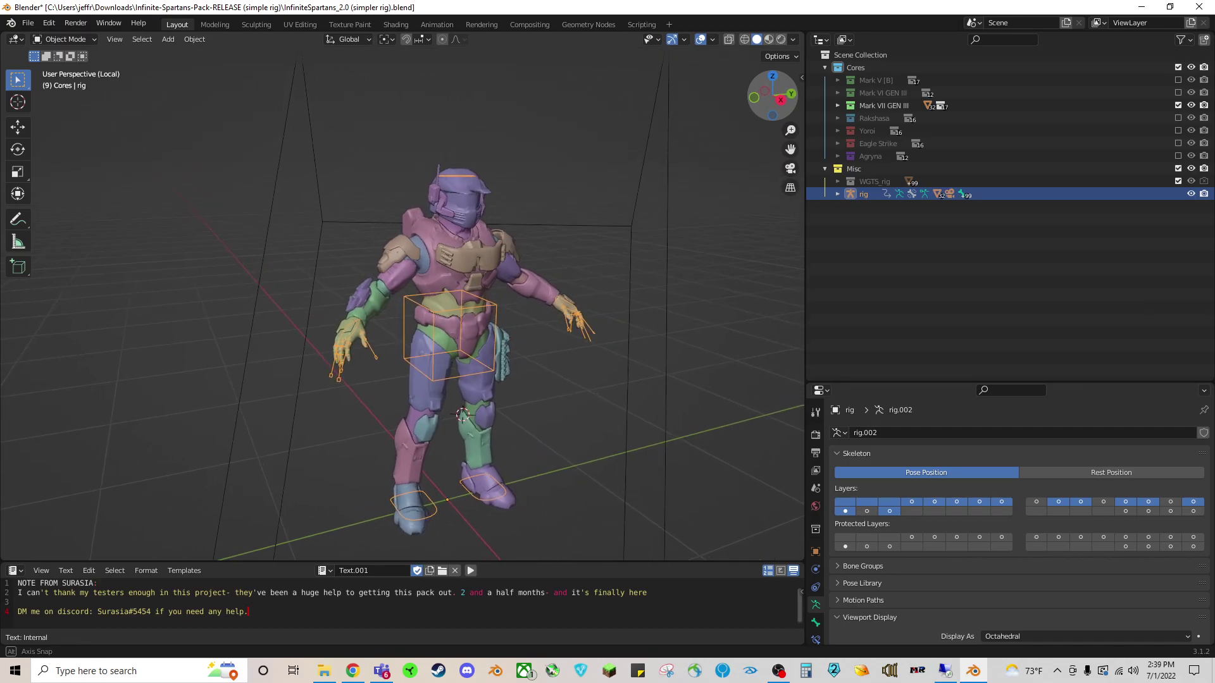
pyautogui.moveTo(774, 96); pyautogui.dragTo(366, 308)
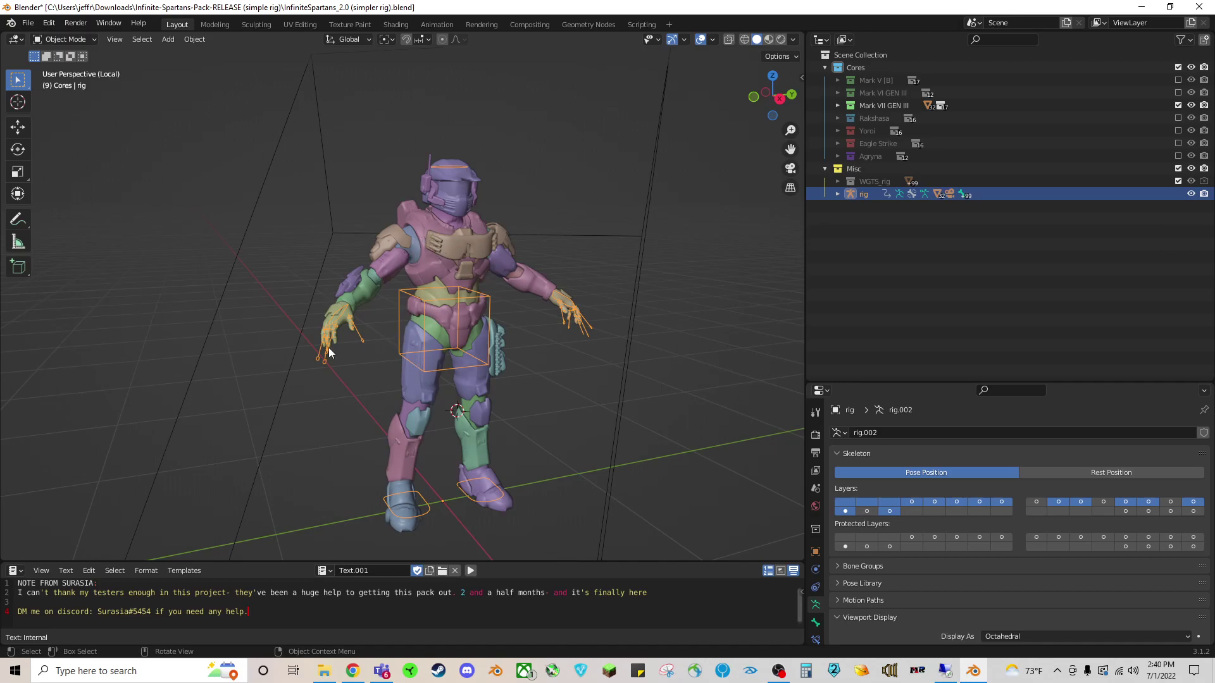
pyautogui.moveTo(773, 97); pyautogui.dragTo(758, 106)
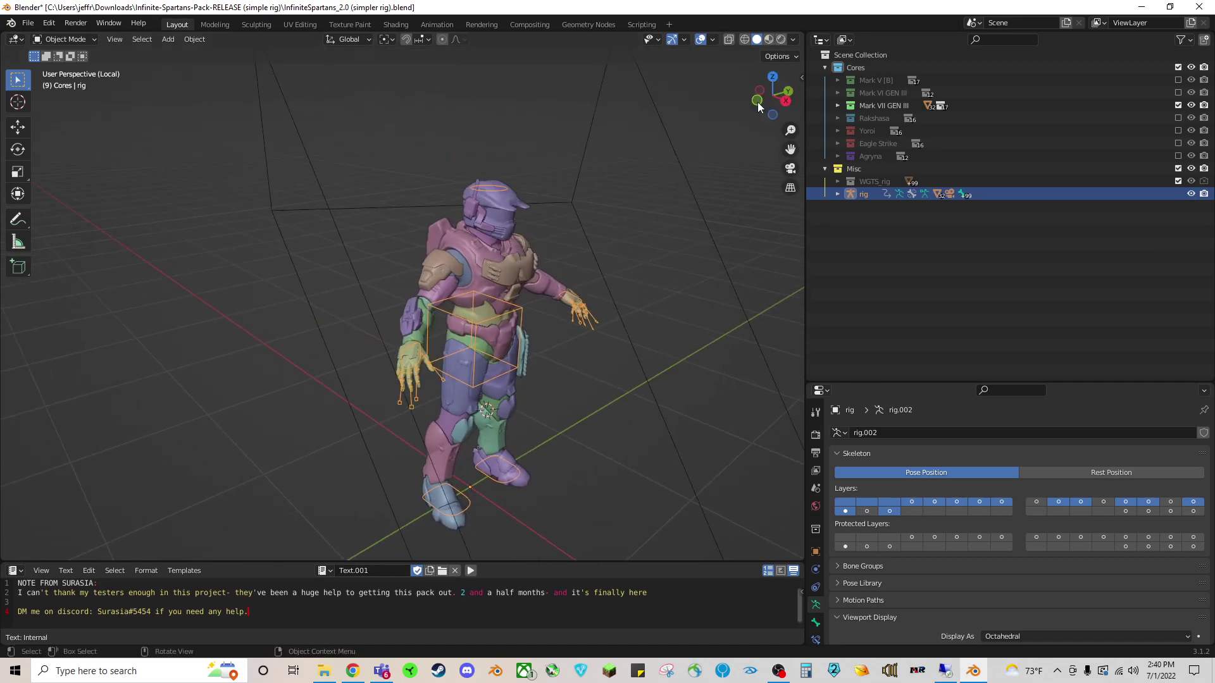
pyautogui.scroll(5, 464, 361)
pyautogui.scroll(-3, 464, 454)
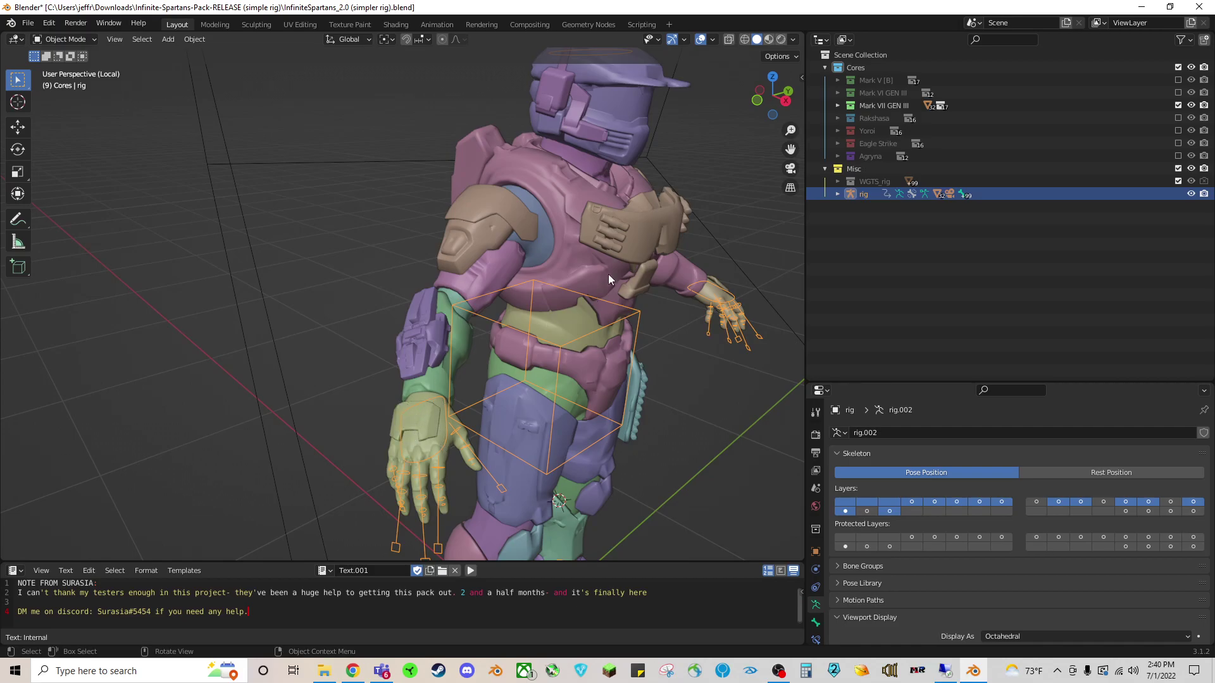
pyautogui.scroll(-2, 609, 274)
pyautogui.moveTo(533, 111)
pyautogui.mouseDown(button='middle')
pyautogui.moveTo(547, 145)
pyautogui.moveTo(537, 189)
pyautogui.mouseUp(button='middle')
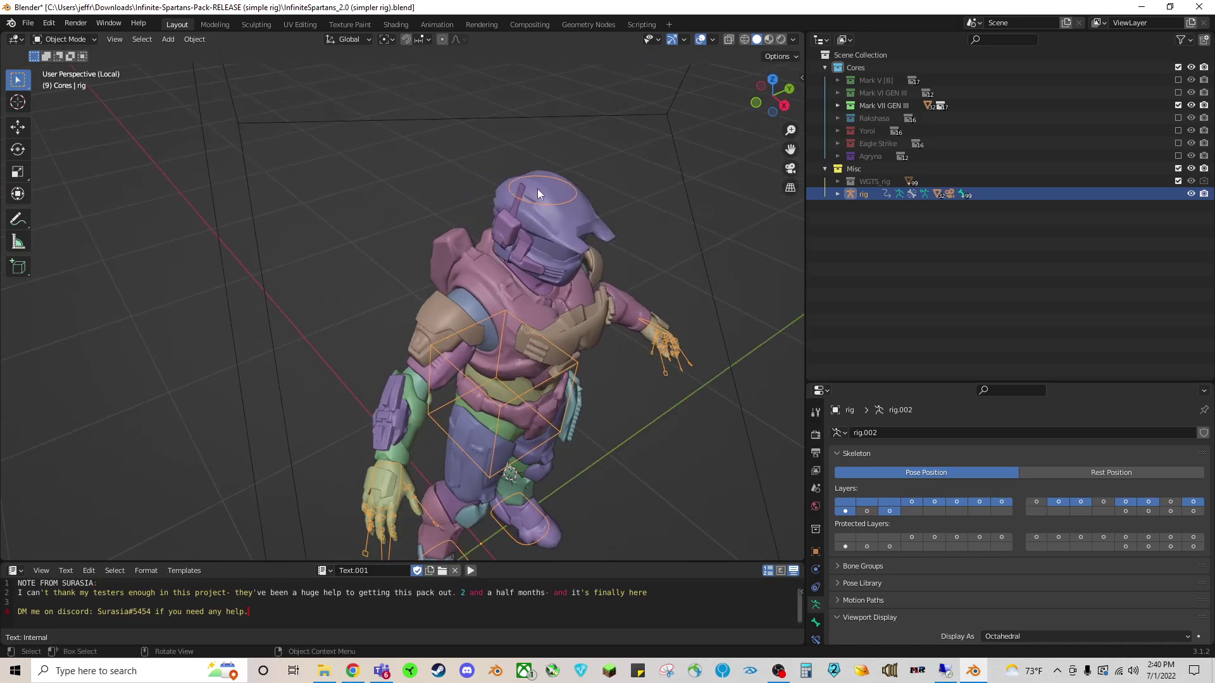
pyautogui.moveTo(579, 407)
pyautogui.mouseDown(button='middle')
pyautogui.moveTo(573, 347)
pyautogui.moveTo(553, 560)
pyautogui.mouseUp(button='middle')
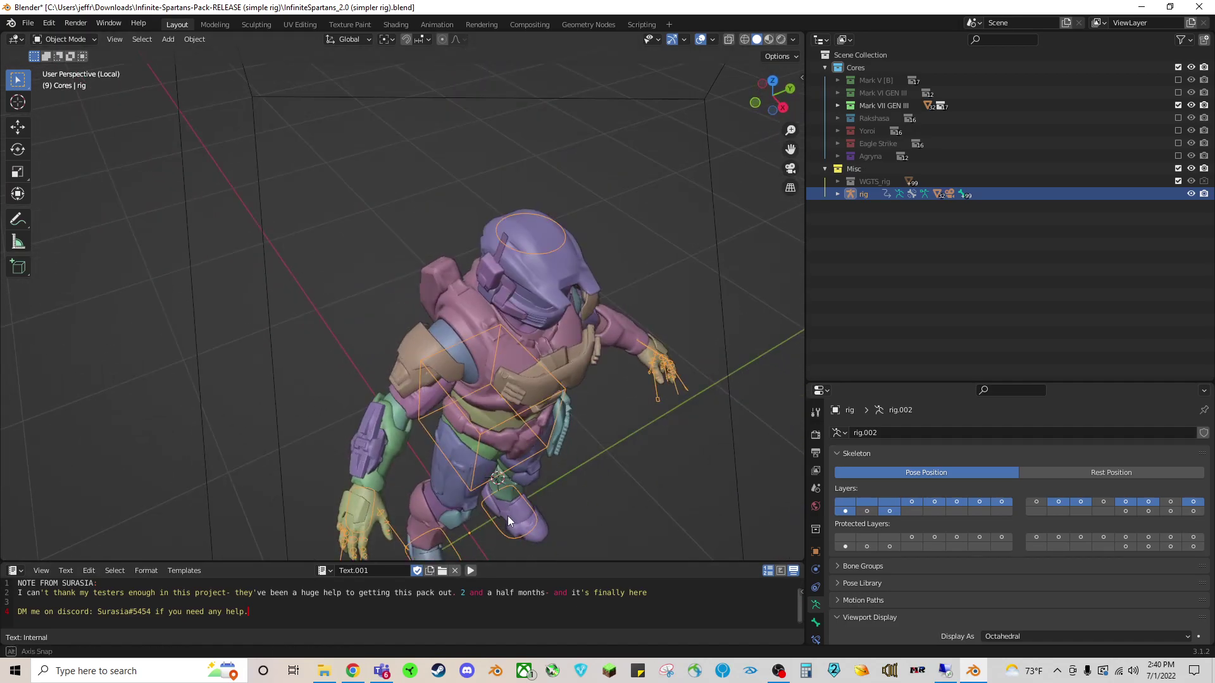
pyautogui.moveTo(507, 515)
pyautogui.mouseDown(button='middle')
pyautogui.moveTo(462, 425)
pyautogui.moveTo(467, 457)
pyautogui.moveTo(420, 336)
pyautogui.mouseUp(button='middle')
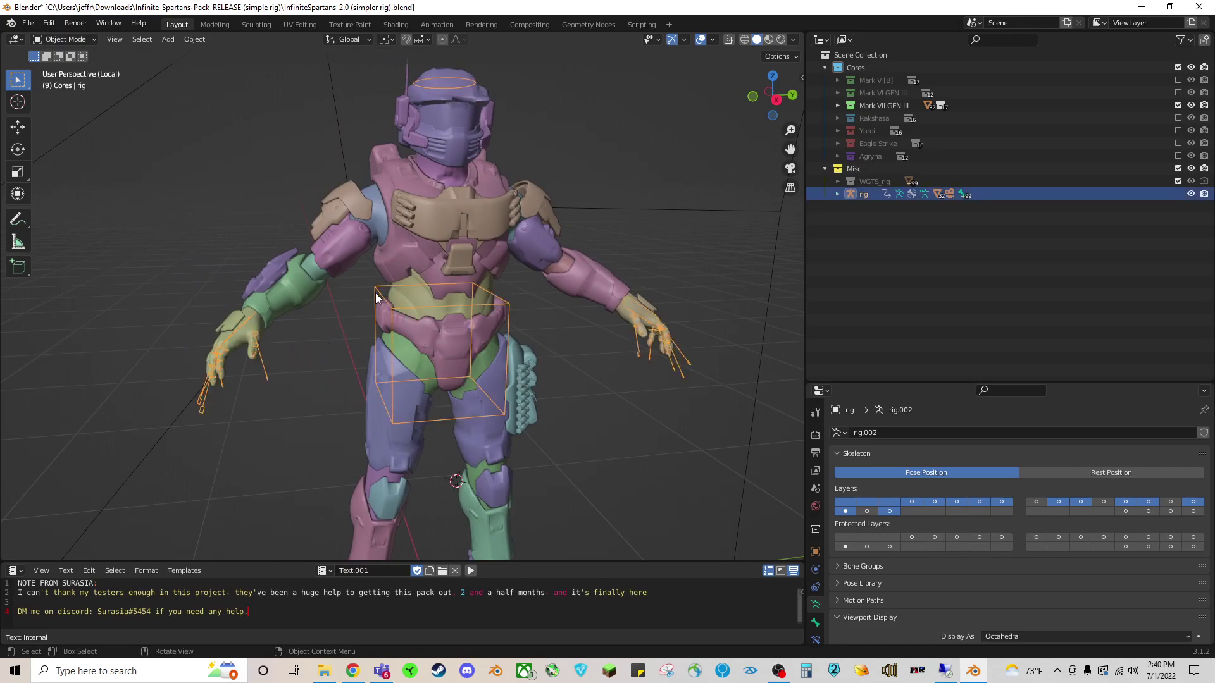
# Switch the Spartan rig from Edit Mode into Pose Mode.
pyautogui.press('Tab')
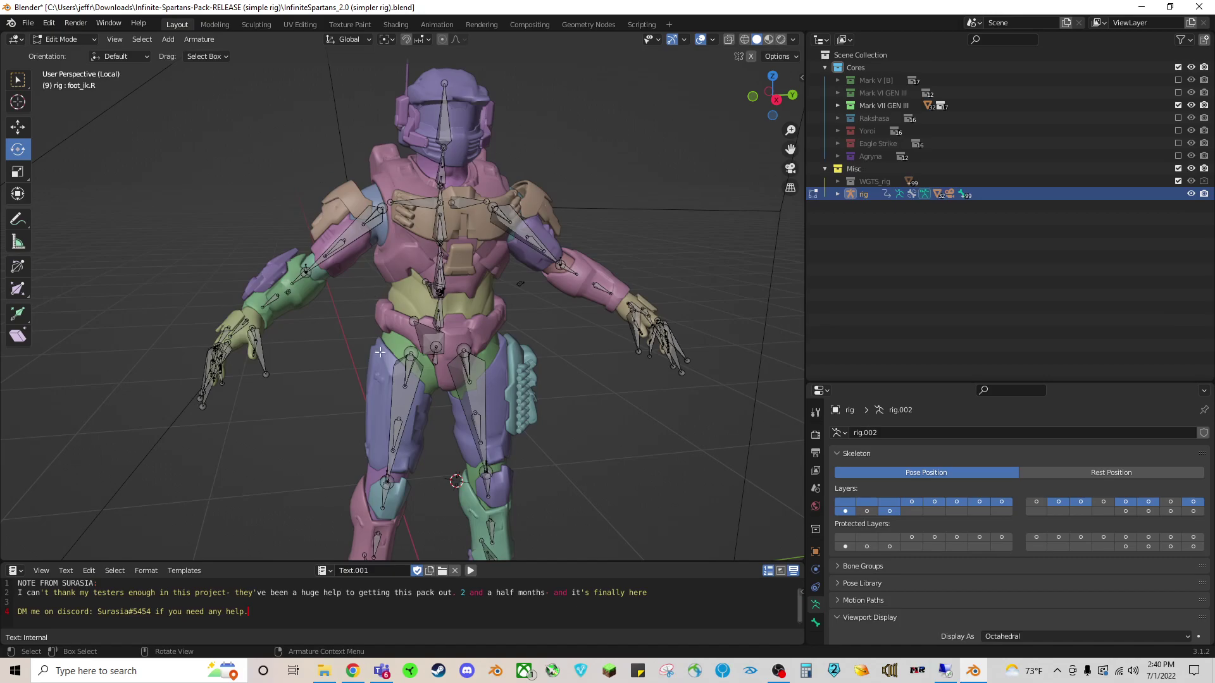
pyautogui.click(72, 40)
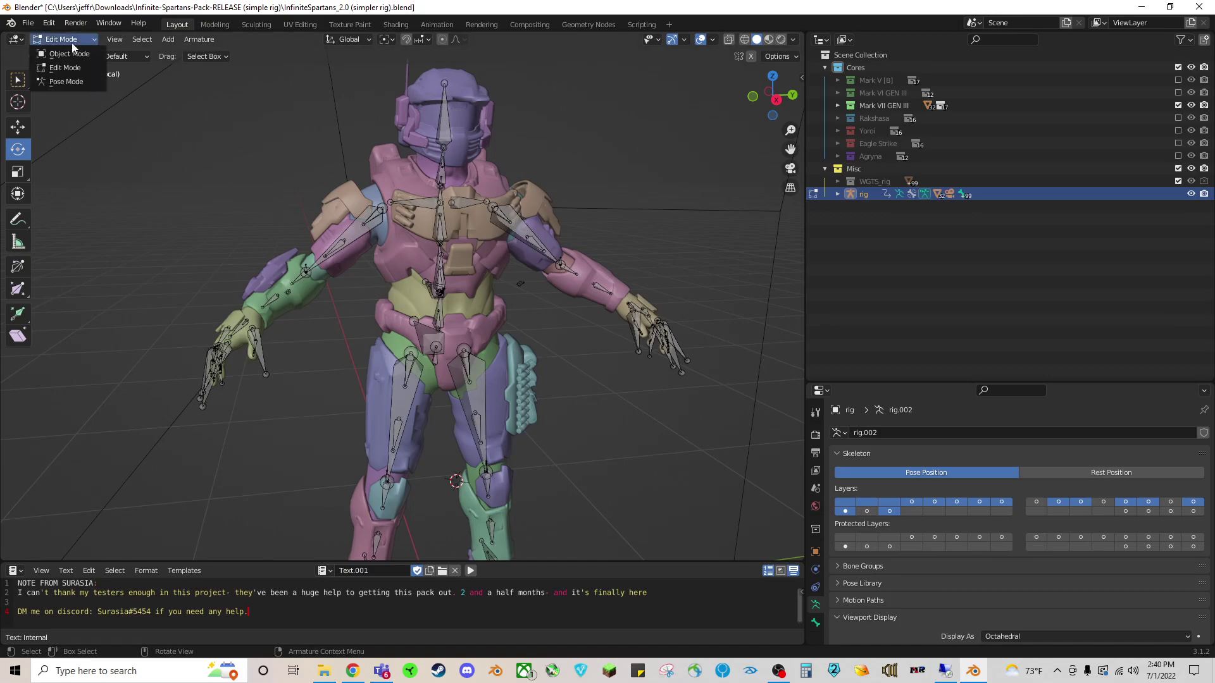
pyautogui.click(71, 83)
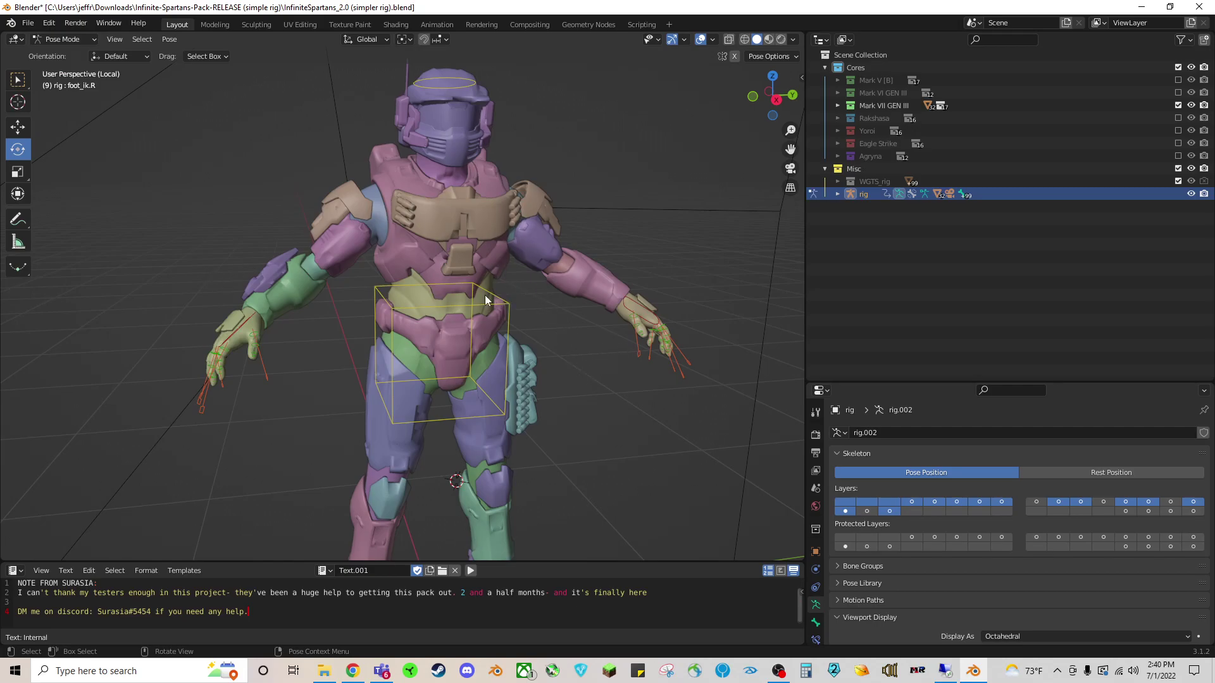
# Select the torso bone, try rotating it, then undo the rotation.
pyautogui.click(448, 303)
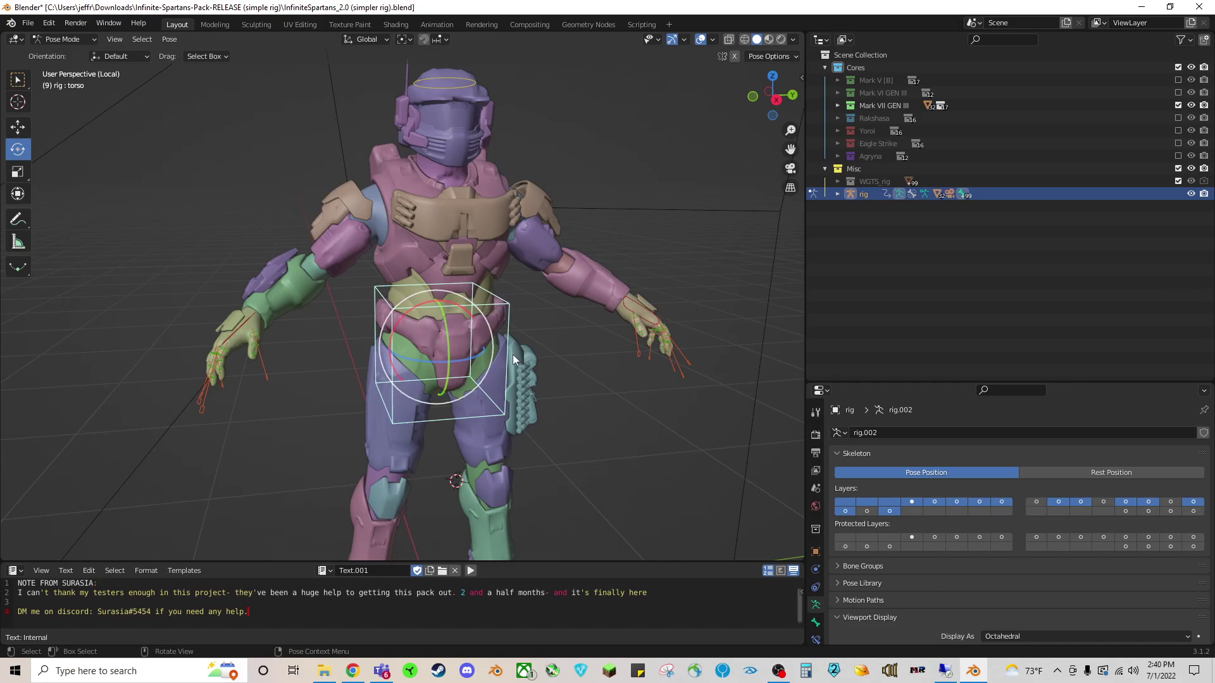
pyautogui.moveTo(490, 357); pyautogui.dragTo(445, 360)
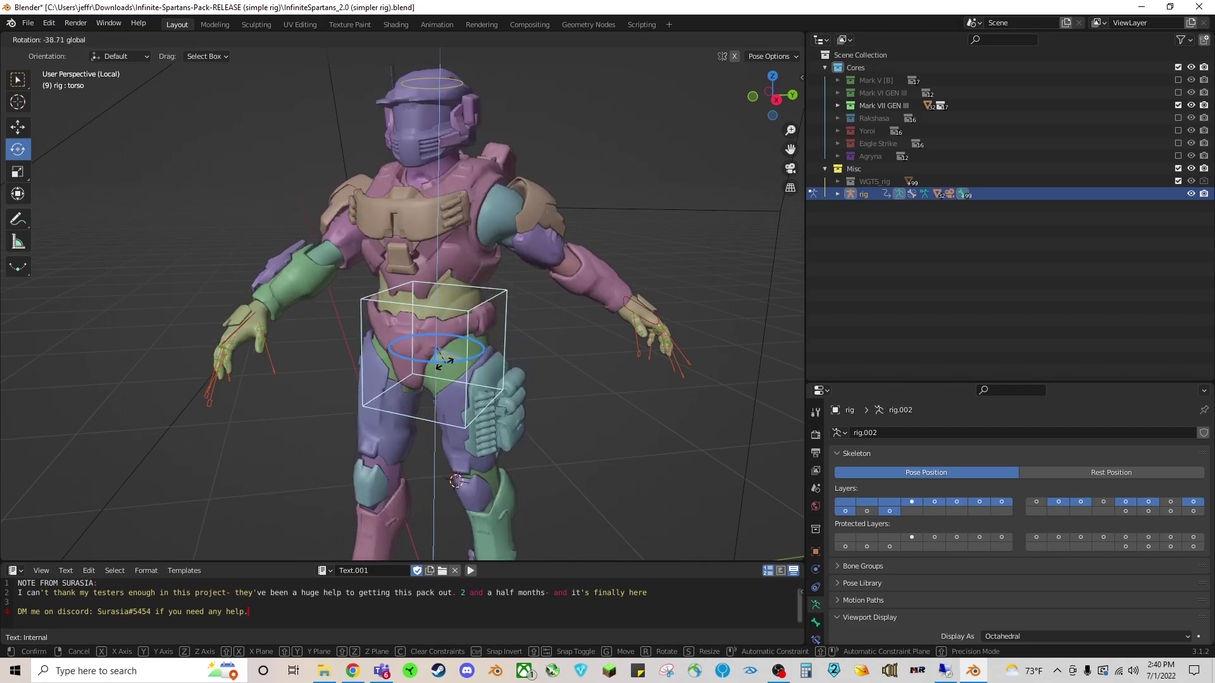
pyautogui.moveTo(446, 359)
pyautogui.mouseDown()
pyautogui.moveTo(471, 366)
pyautogui.moveTo(454, 347)
pyautogui.moveTo(481, 372)
pyautogui.mouseUp()
pyautogui.hotkey('ctrl', 'z')
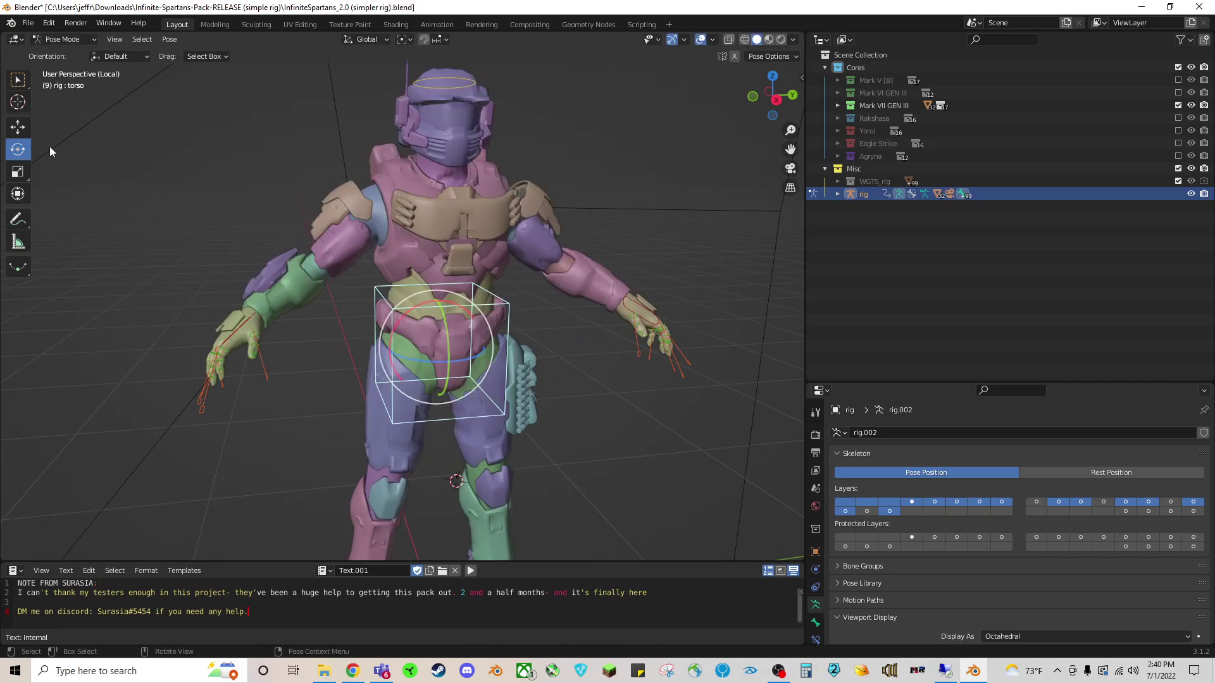
# Move the torso bone down into a slight crouch and bring the feet into view.
pyautogui.click(17, 126)
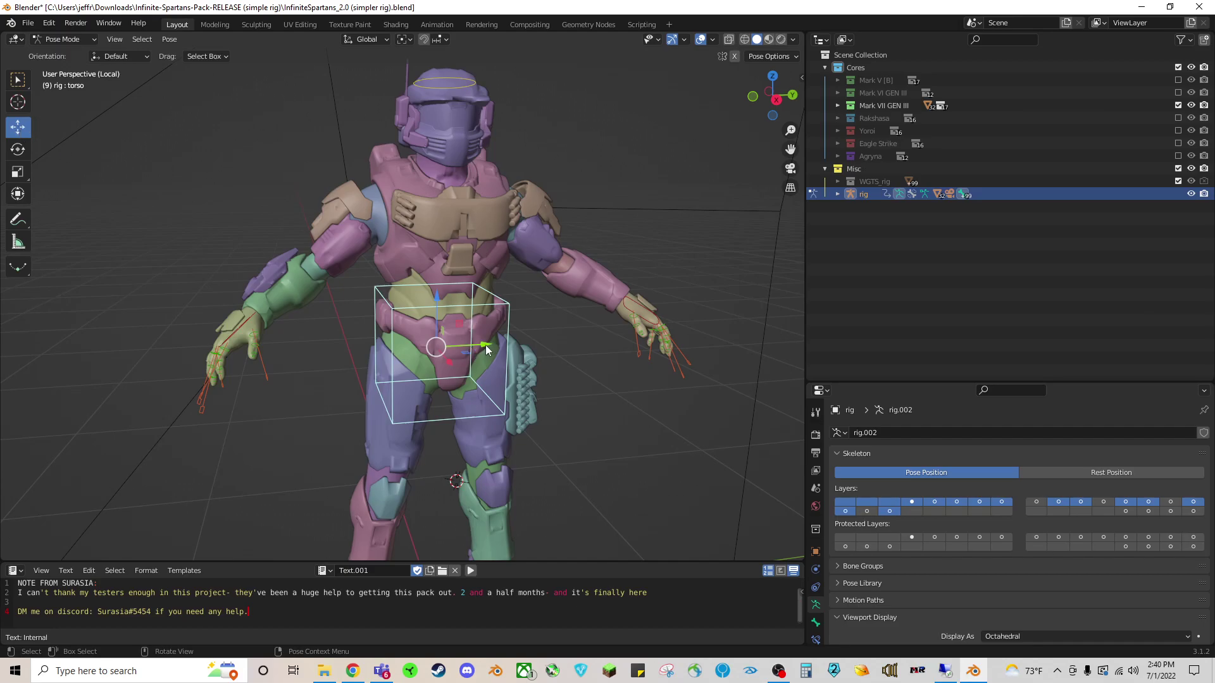
pyautogui.moveTo(485, 351)
pyautogui.mouseDown()
pyautogui.moveTo(442, 300)
pyautogui.moveTo(464, 335)
pyautogui.mouseUp()
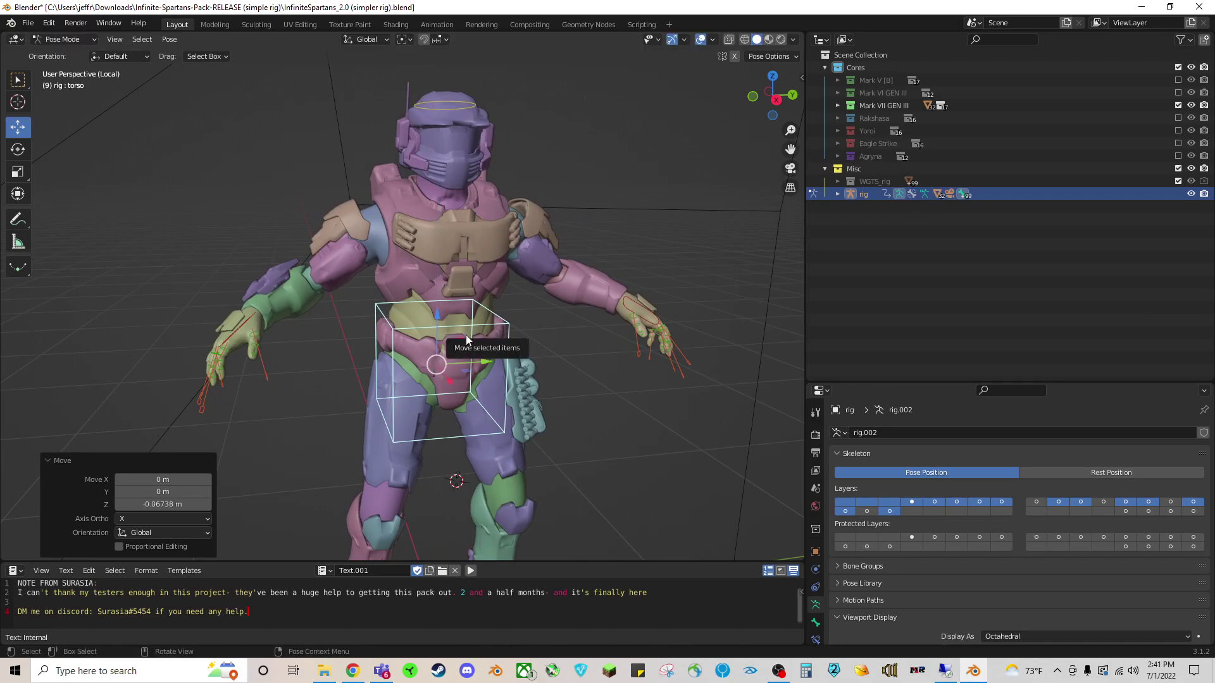
pyautogui.moveTo(466, 335)
pyautogui.mouseDown()
pyautogui.moveTo(474, 320)
pyautogui.moveTo(478, 343)
pyautogui.mouseUp()
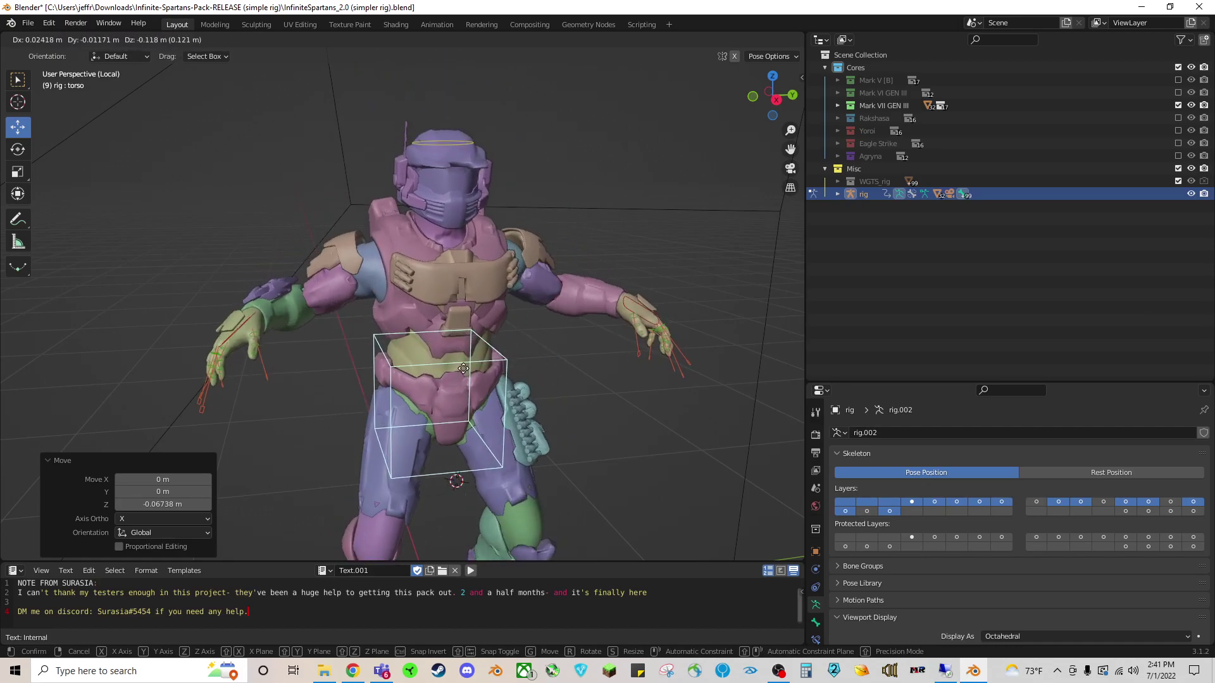
pyautogui.moveTo(477, 343)
pyautogui.mouseDown()
pyautogui.moveTo(463, 356)
pyautogui.moveTo(531, 391)
pyautogui.mouseUp()
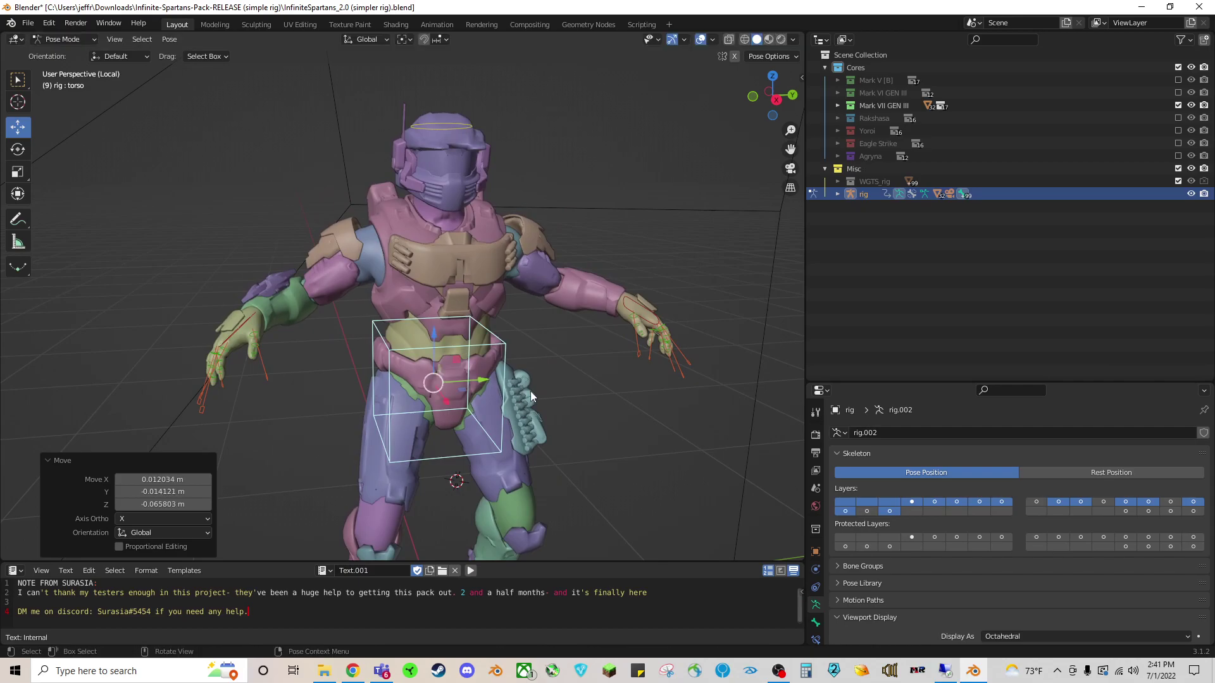
pyautogui.moveTo(549, 403)
pyautogui.mouseDown(button='middle')
pyautogui.moveTo(597, 380)
pyautogui.moveTo(614, 353)
pyautogui.moveTo(573, 340)
pyautogui.moveTo(532, 364)
pyautogui.moveTo(585, 353)
pyautogui.moveTo(610, 432)
pyautogui.mouseUp(button='middle')
pyautogui.moveTo(790, 148); pyautogui.dragTo(751, 71)
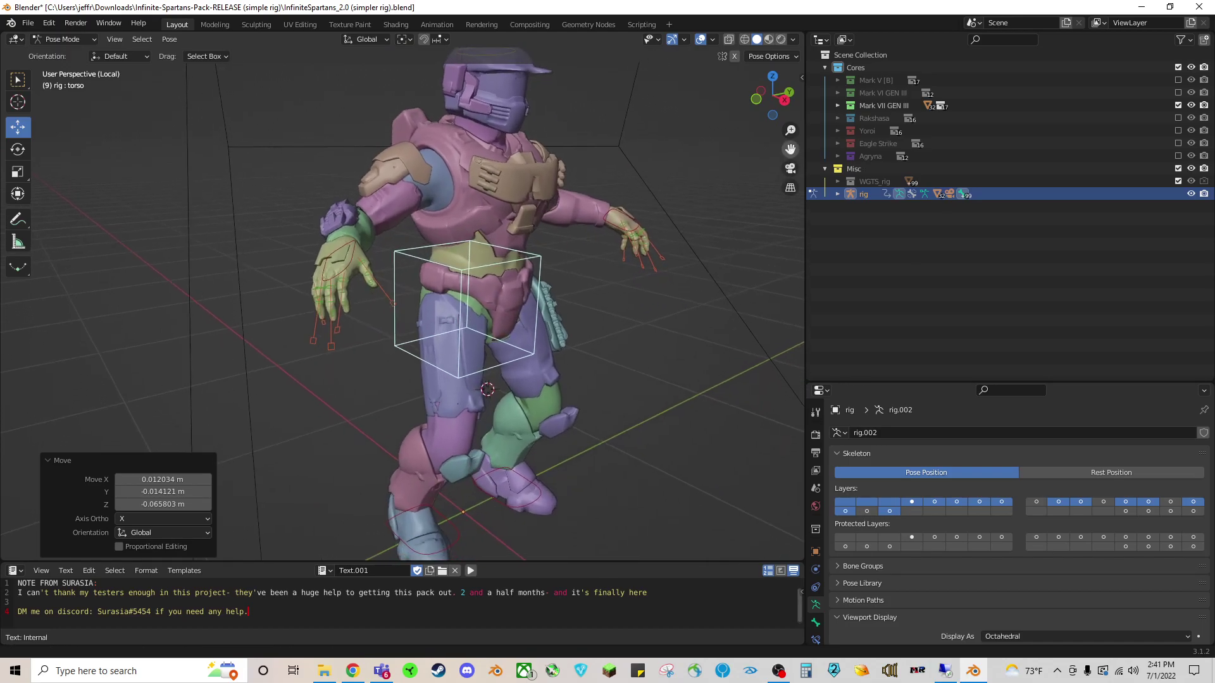
# Lift the foot_ik.L control forward and up into a kick.
pyautogui.click(532, 505)
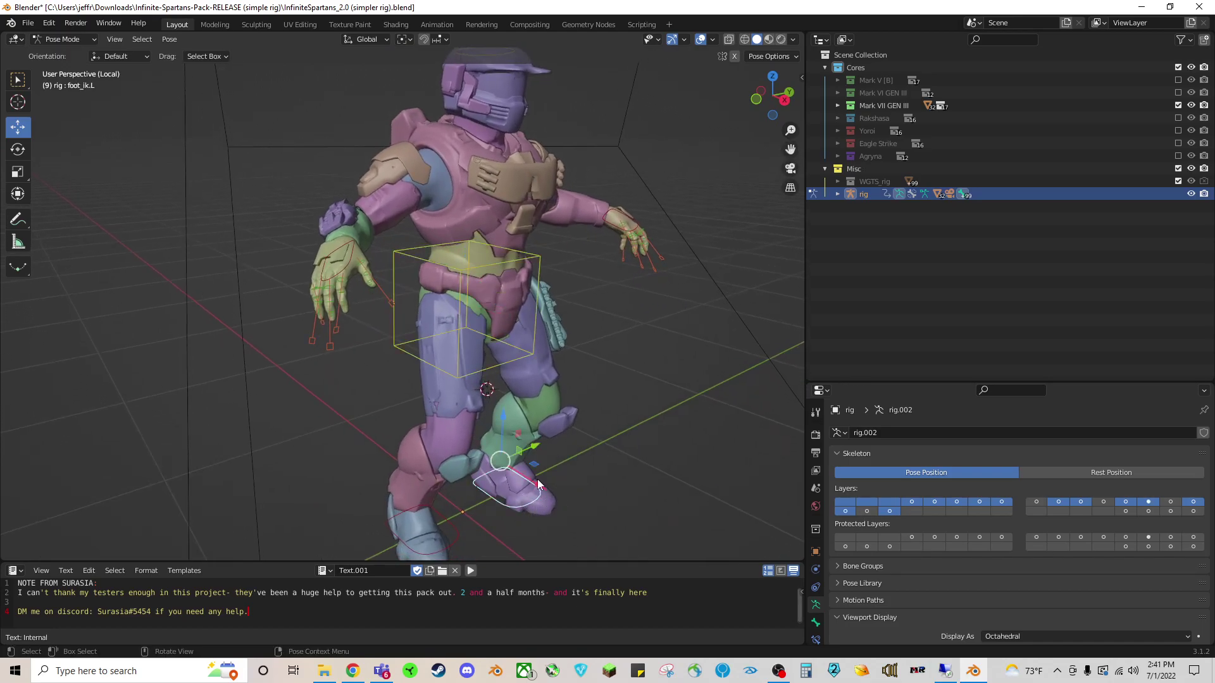
pyautogui.moveTo(542, 488)
pyautogui.mouseDown()
pyautogui.moveTo(569, 494)
pyautogui.moveTo(580, 353)
pyautogui.moveTo(556, 487)
pyautogui.mouseUp()
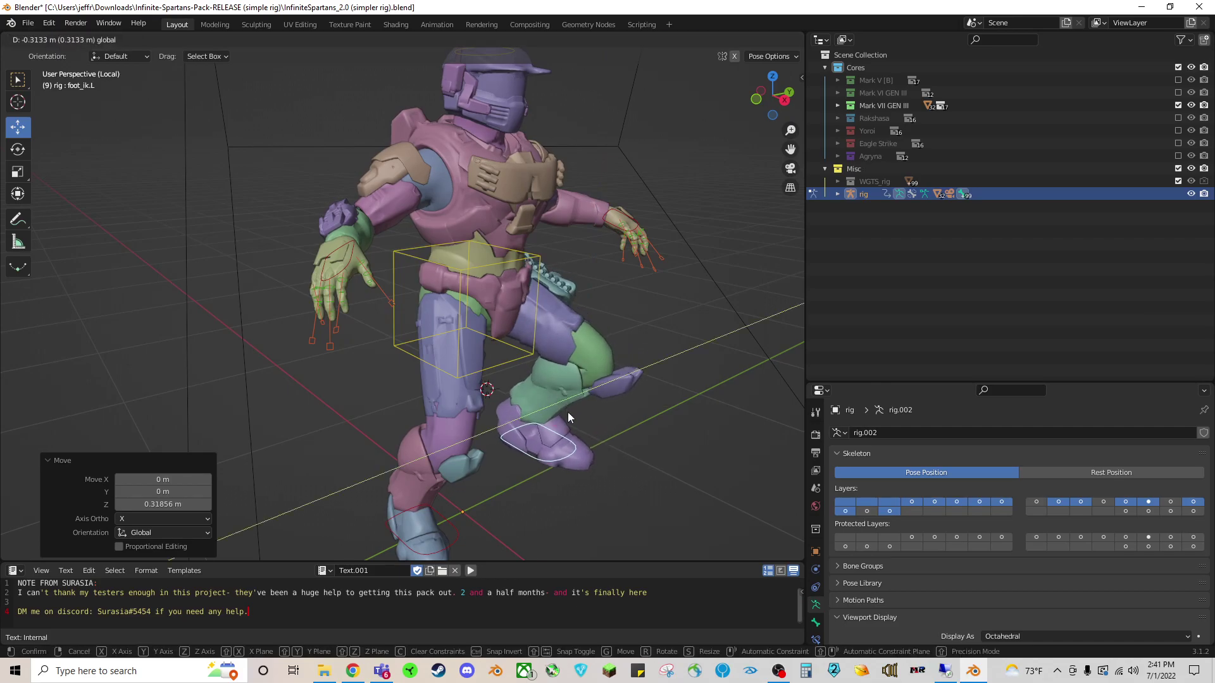
pyautogui.moveTo(505, 500)
pyautogui.mouseDown(button='middle')
pyautogui.moveTo(536, 465)
pyautogui.moveTo(573, 462)
pyautogui.moveTo(579, 369)
pyautogui.mouseUp(button='middle')
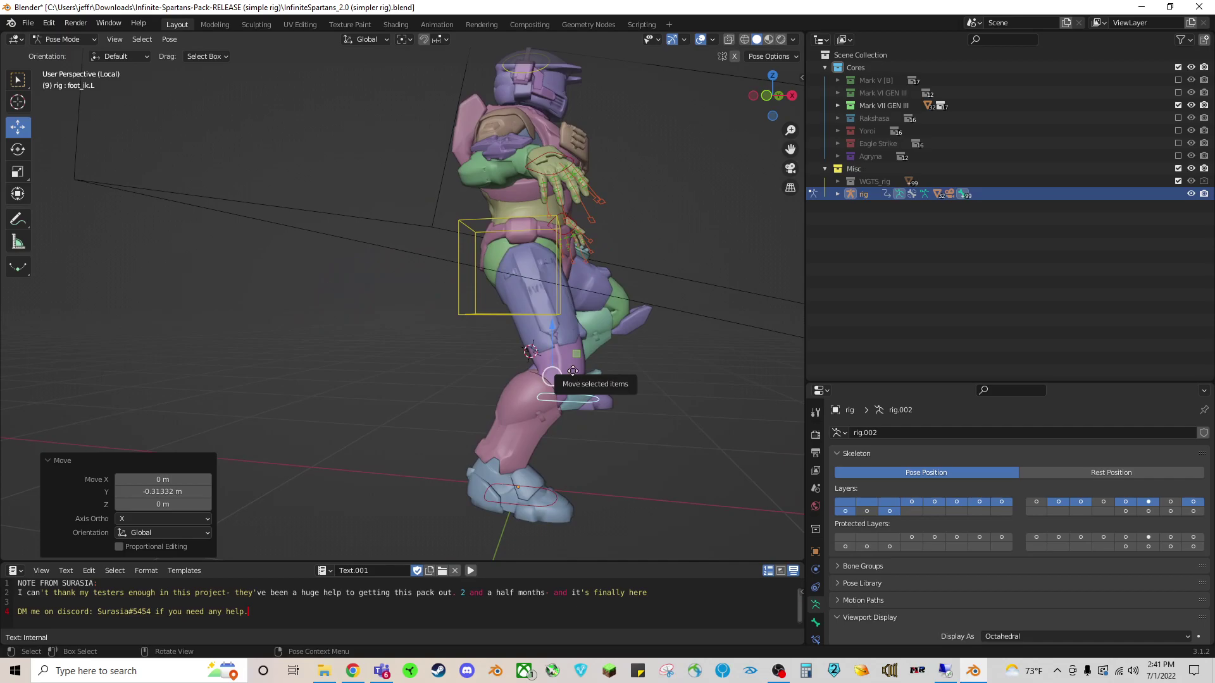
pyautogui.press('g')
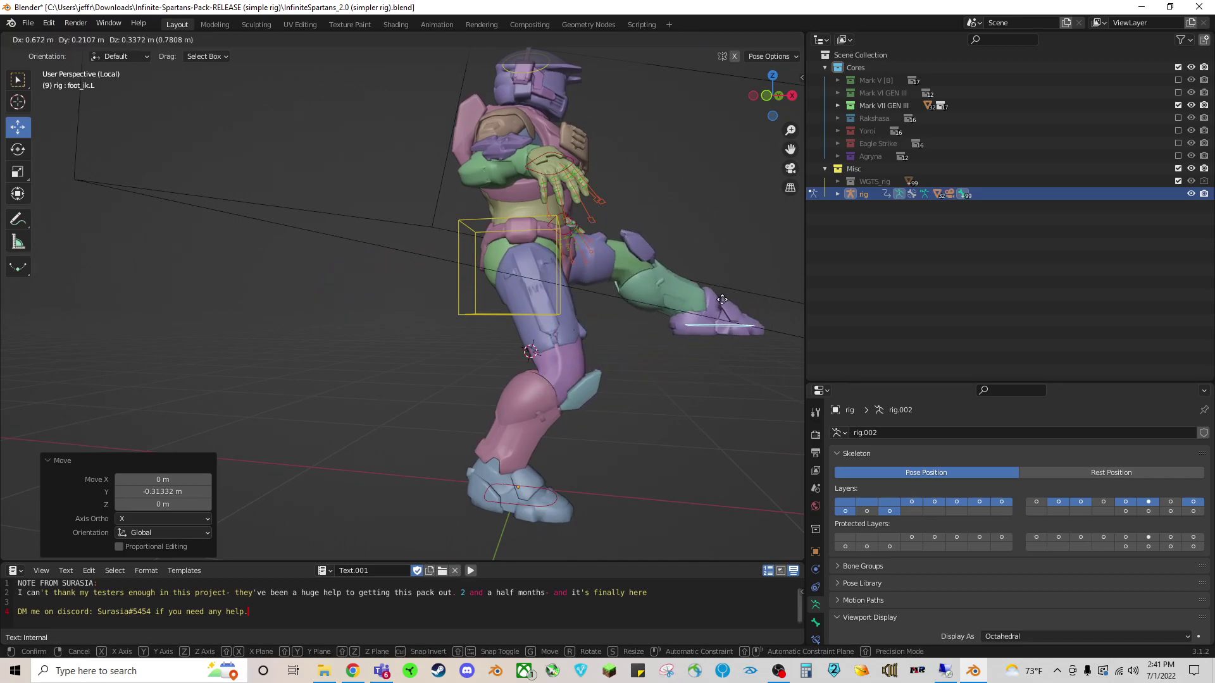
pyautogui.click(722, 299)
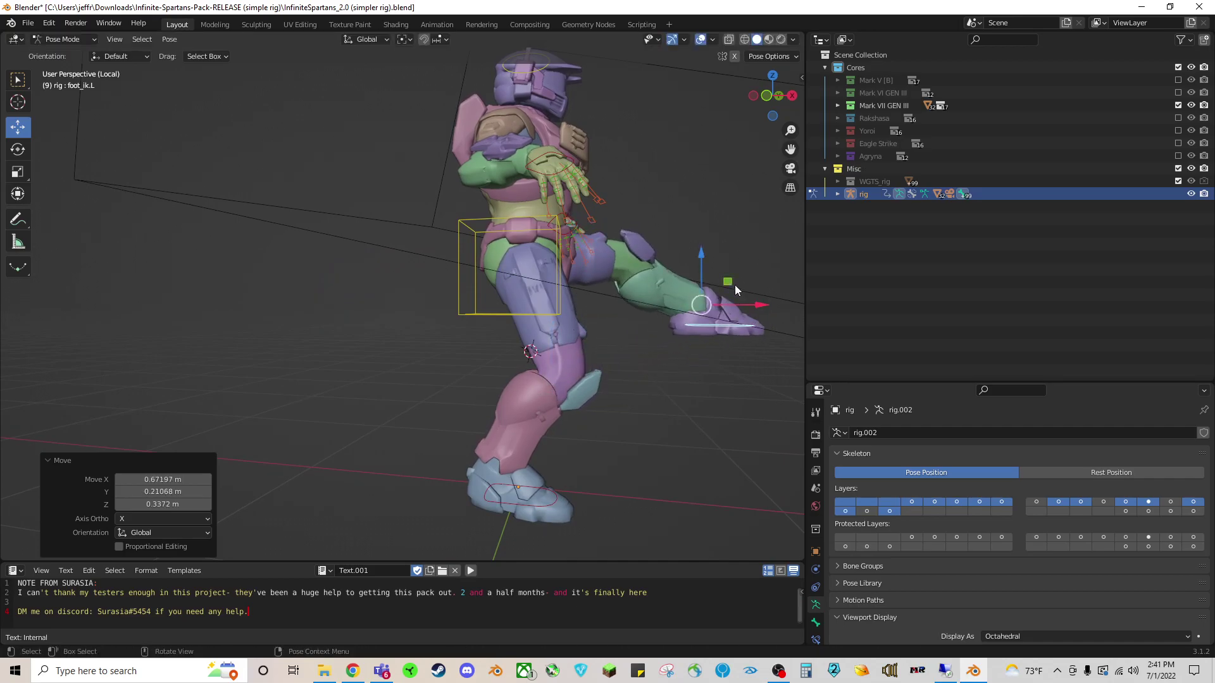
# Rotate the left foot around its Y axis.
pyautogui.click(18, 150)
pyautogui.moveTo(752, 294); pyautogui.dragTo(714, 231)
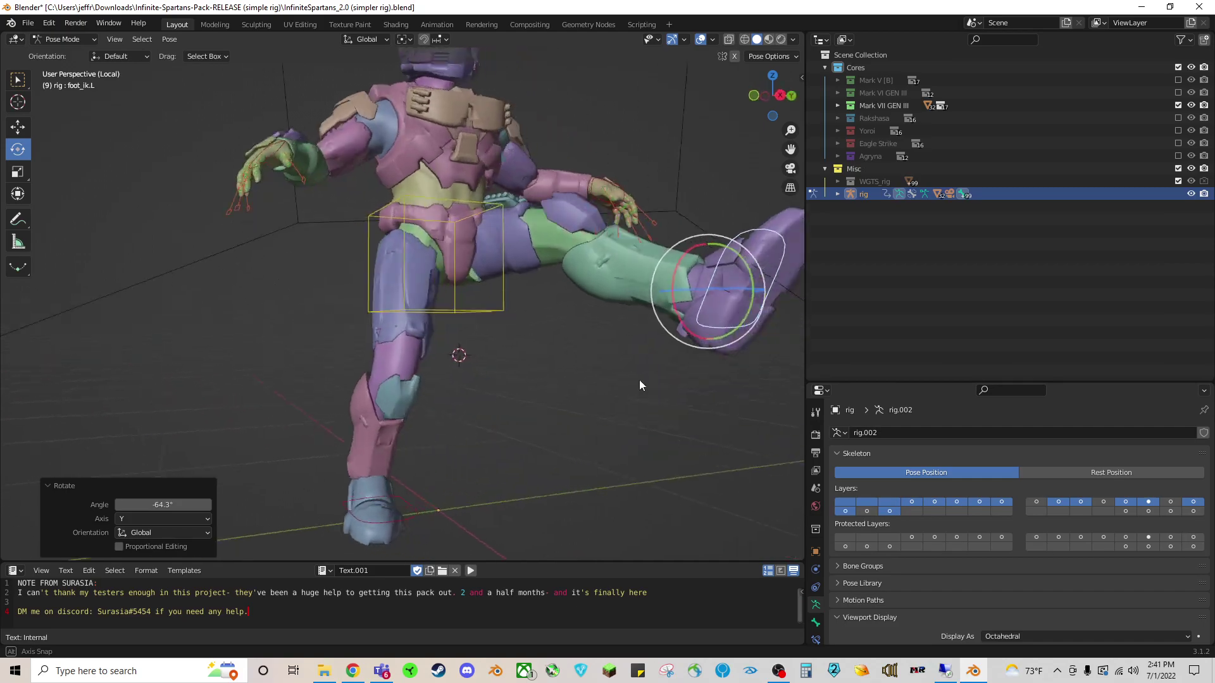
pyautogui.moveTo(736, 387); pyautogui.dragTo(622, 391, button='middle')
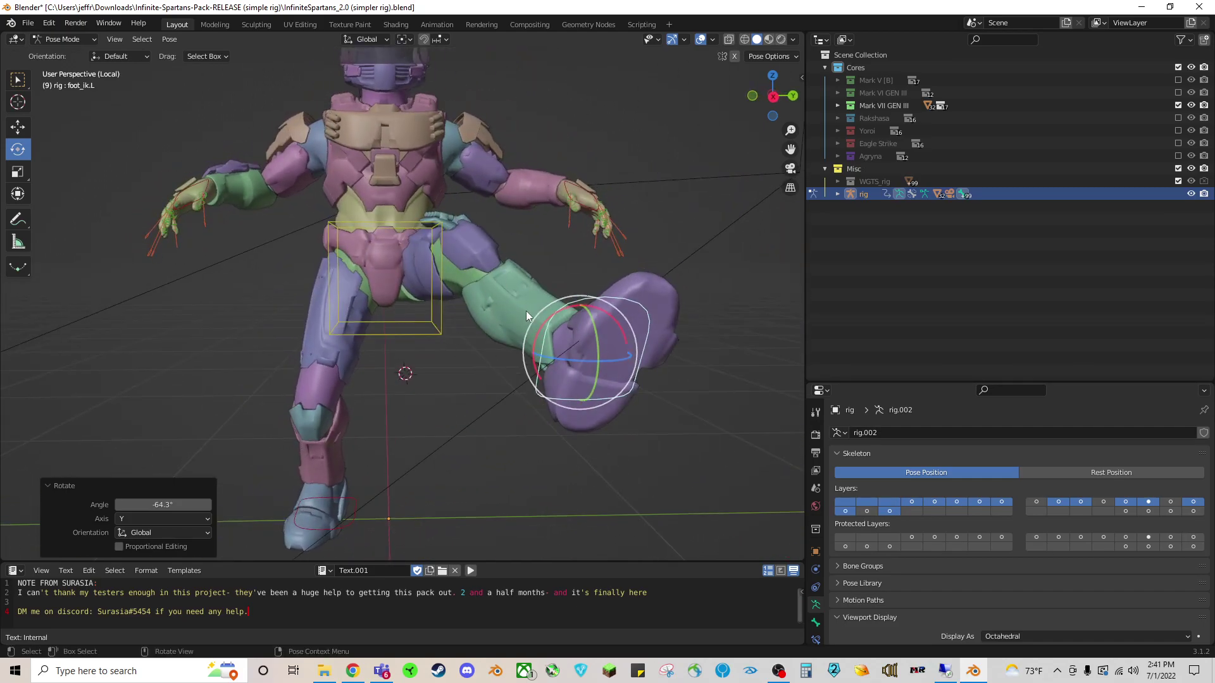
pyautogui.moveTo(526, 310); pyautogui.dragTo(510, 319, button='middle')
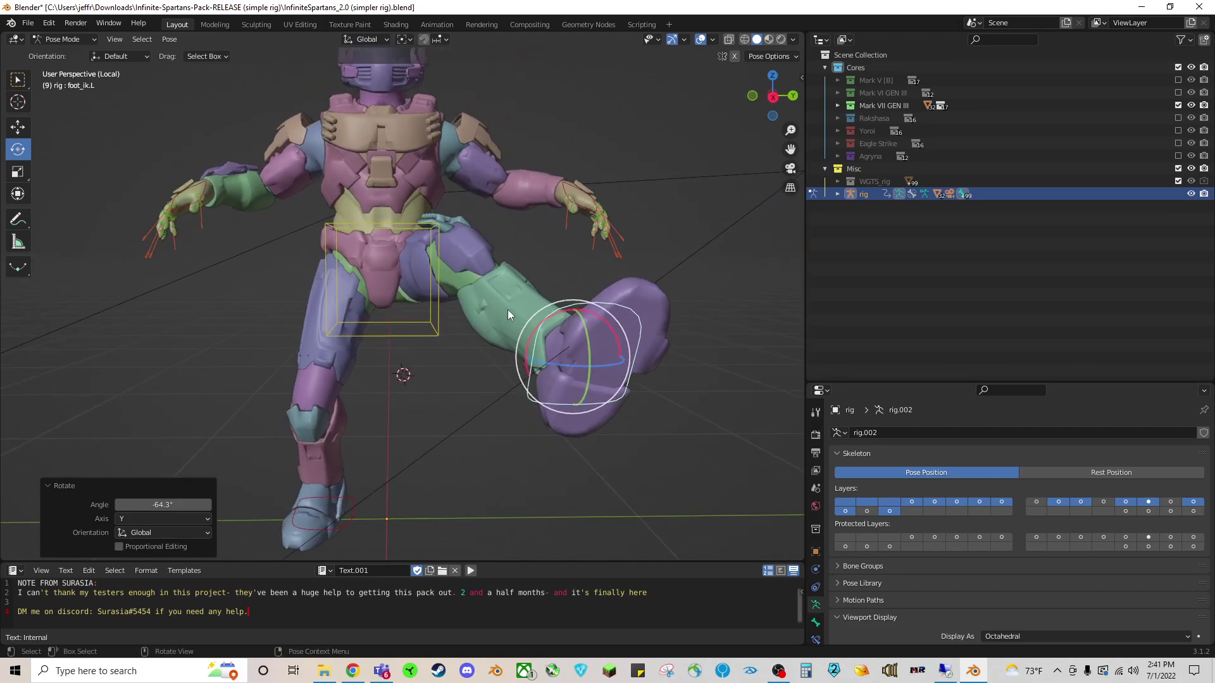
# Reposition the left foot and tilt it about the X axis.
pyautogui.hotkey('shift', 'space')
pyautogui.press('g')
pyautogui.press('g')
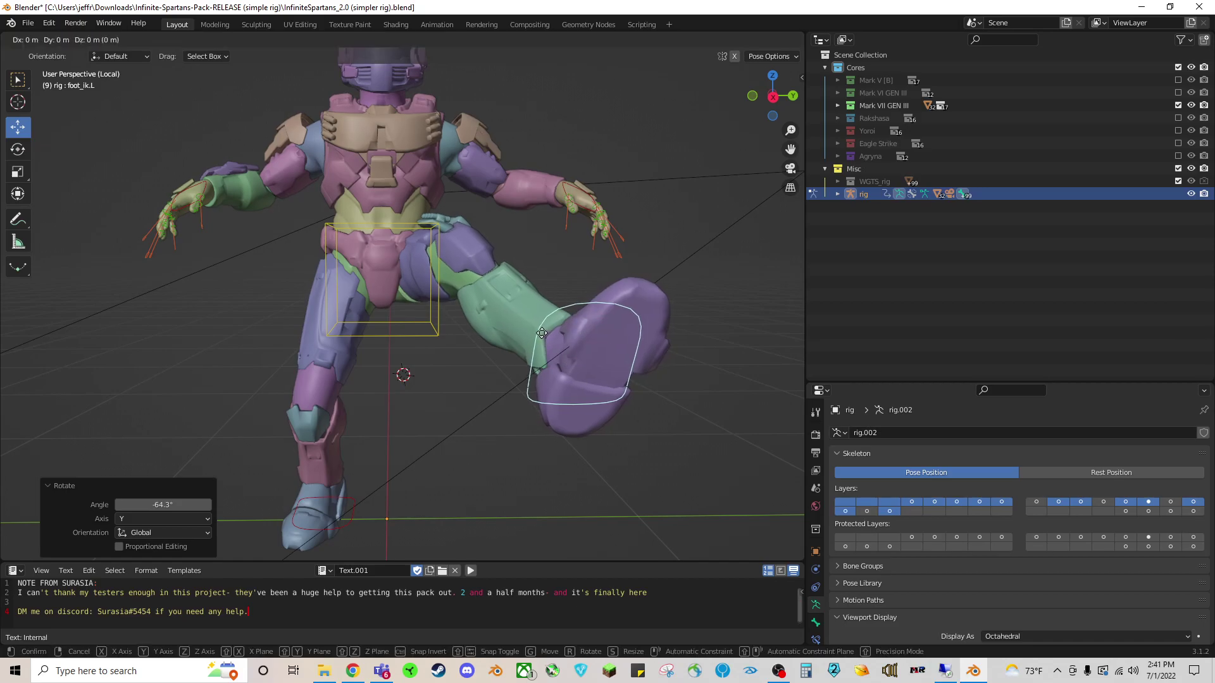
pyautogui.click(391, 323)
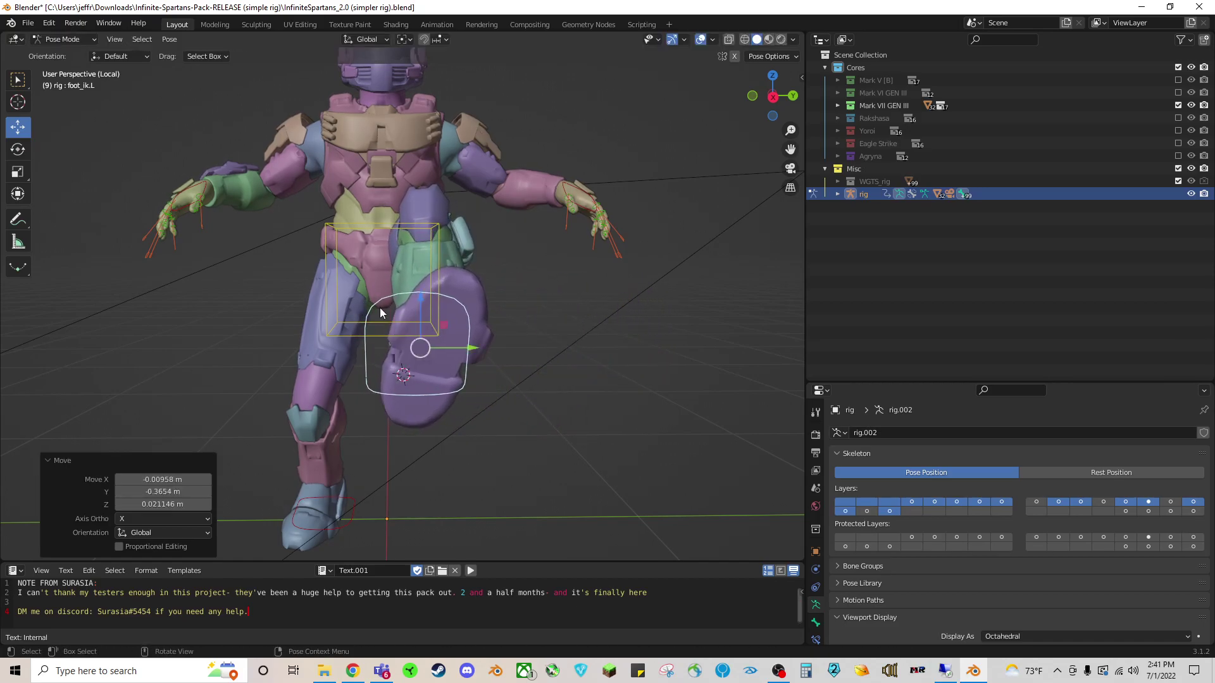
pyautogui.click(18, 149)
pyautogui.moveTo(404, 305); pyautogui.dragTo(499, 348)
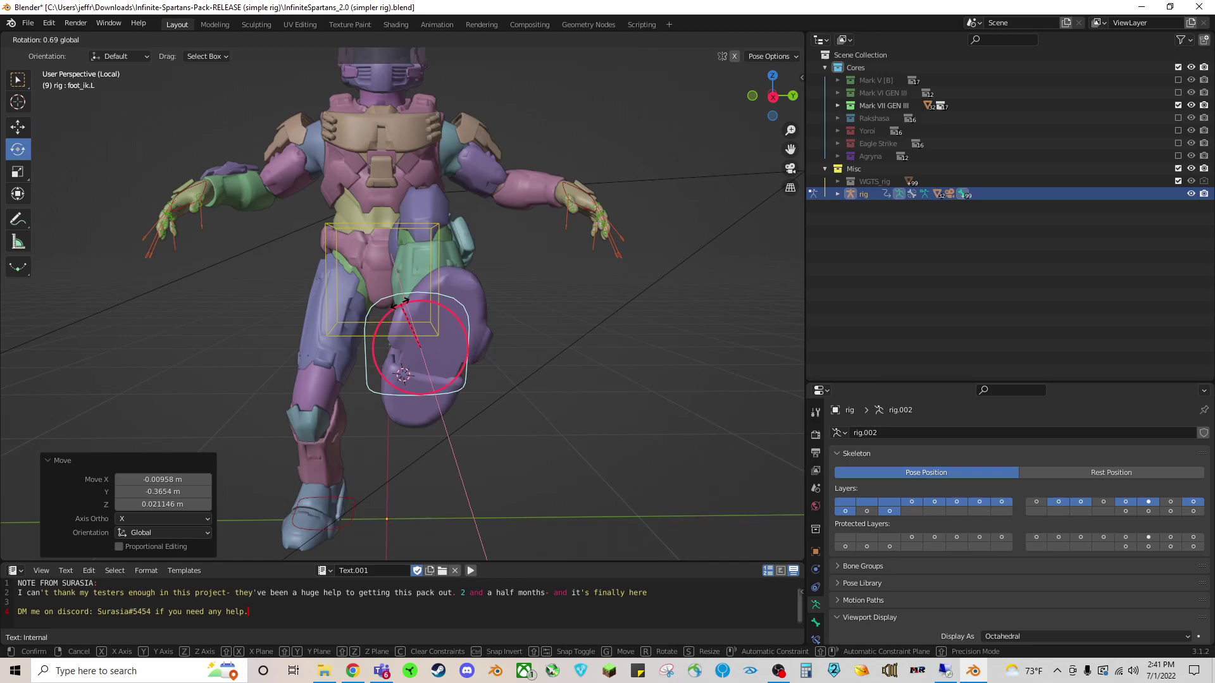
pyautogui.moveTo(498, 348)
pyautogui.mouseDown(button='middle')
pyautogui.moveTo(626, 361)
pyautogui.moveTo(610, 389)
pyautogui.moveTo(632, 378)
pyautogui.moveTo(498, 374)
pyautogui.moveTo(568, 388)
pyautogui.moveTo(604, 378)
pyautogui.moveTo(605, 399)
pyautogui.moveTo(363, 390)
pyautogui.mouseUp(button='middle')
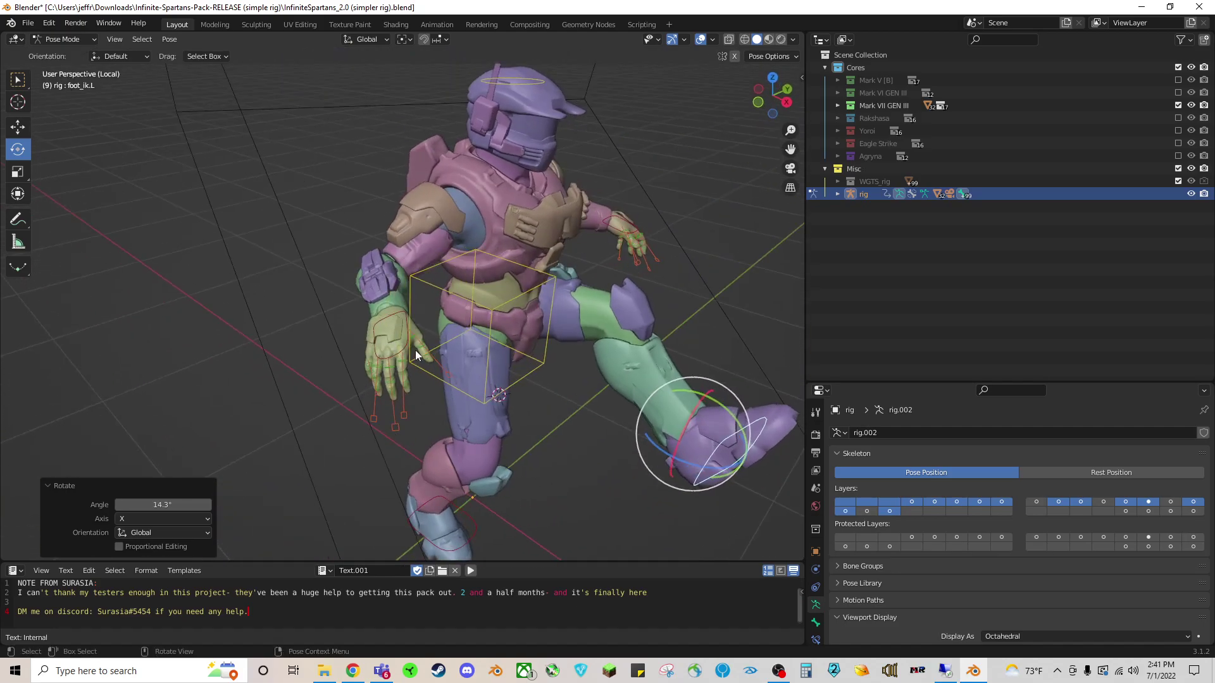
# Raise the hand_ik.R control and pull it in front of the torso.
pyautogui.click(396, 312)
pyautogui.scroll(2, 378, 325)
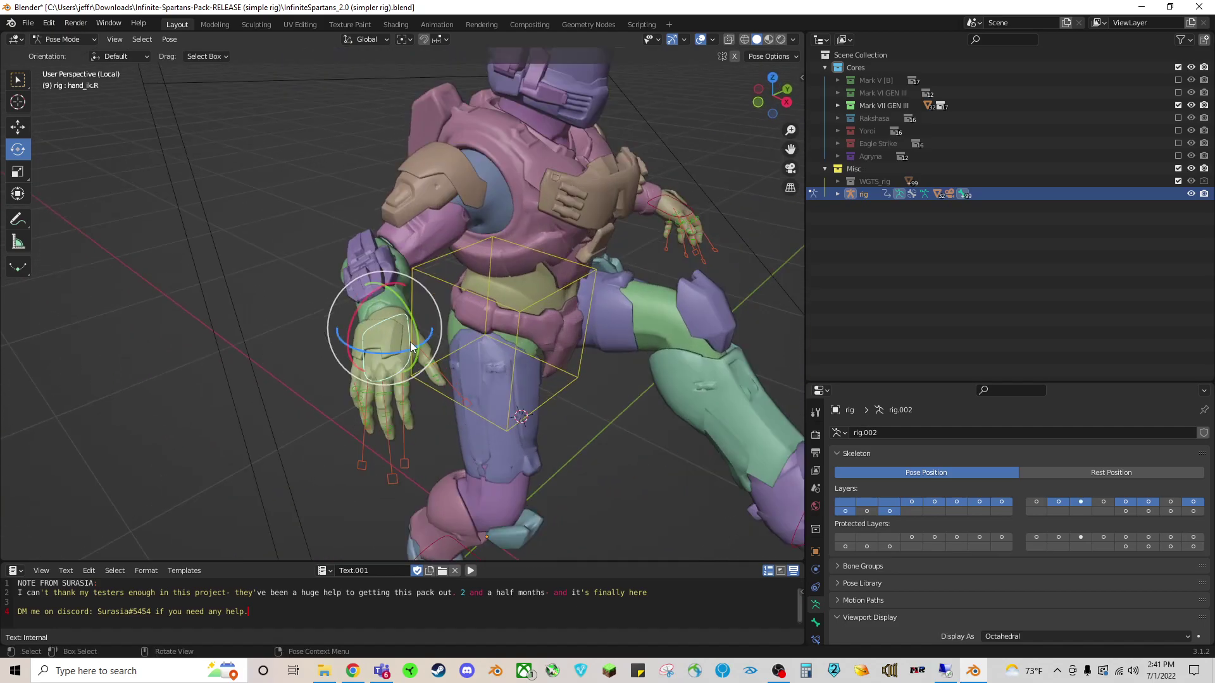
pyautogui.scroll(2, 364, 365)
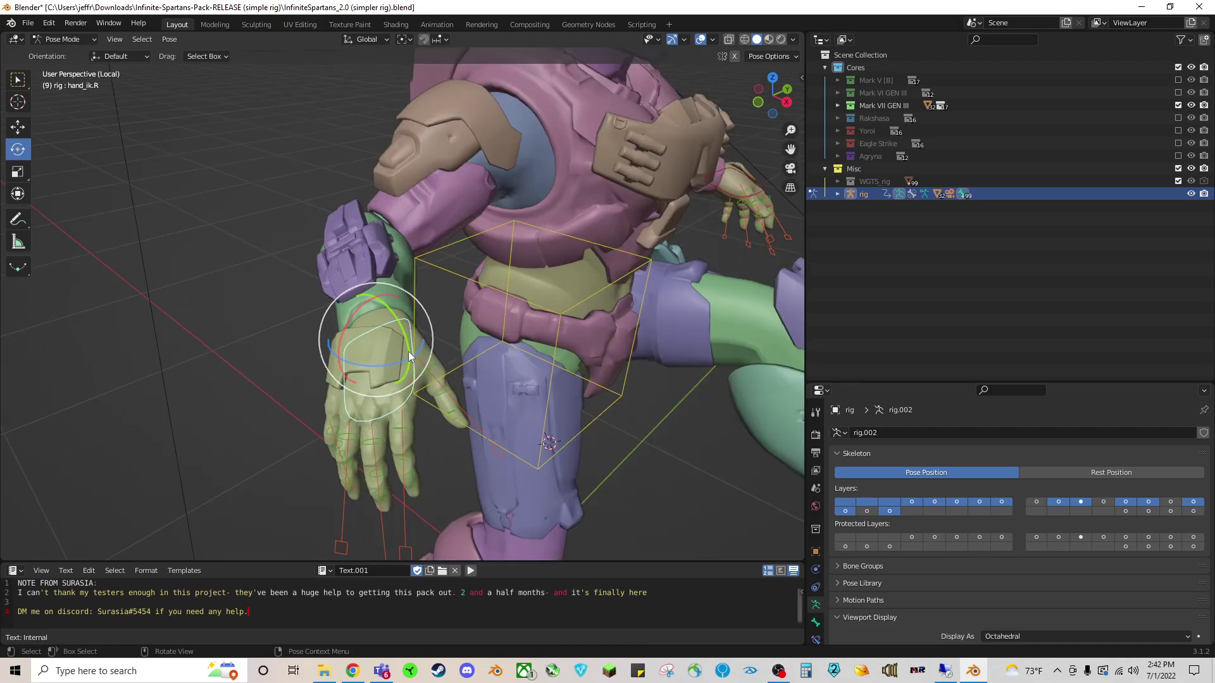
pyautogui.scroll(-2, 419, 383)
pyautogui.click(19, 127)
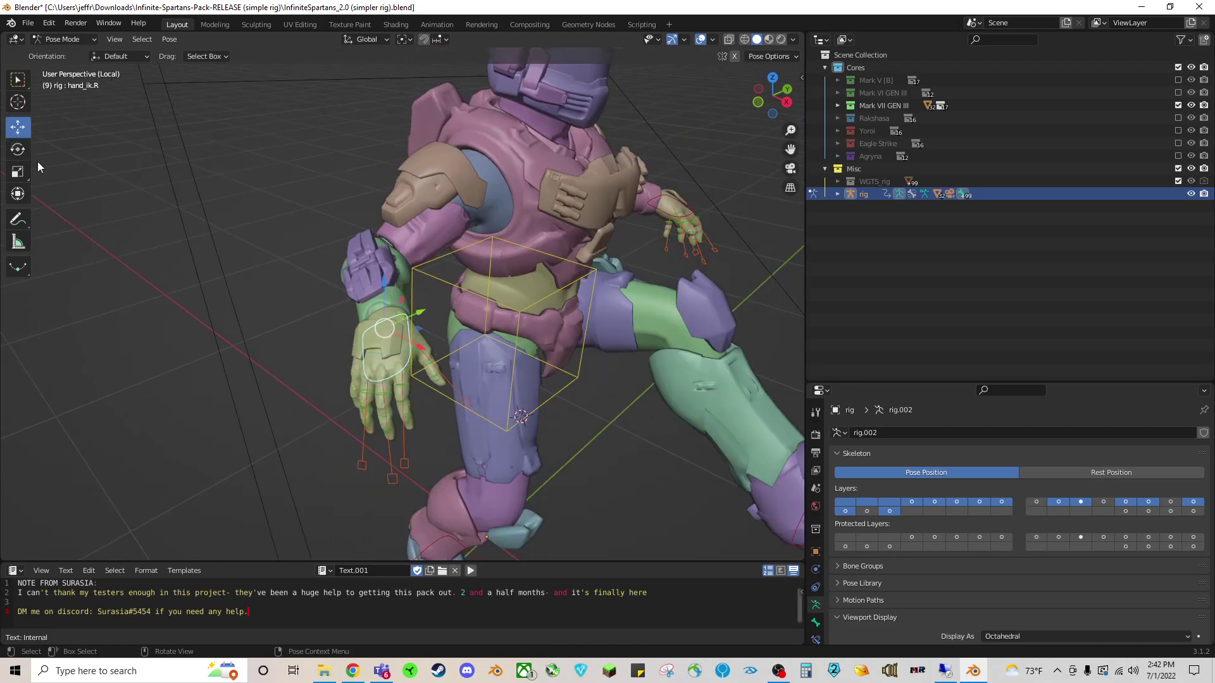
pyautogui.moveTo(383, 284)
pyautogui.mouseDown()
pyautogui.moveTo(400, 261)
pyautogui.moveTo(419, 350)
pyautogui.moveTo(410, 325)
pyautogui.moveTo(456, 319)
pyautogui.mouseUp()
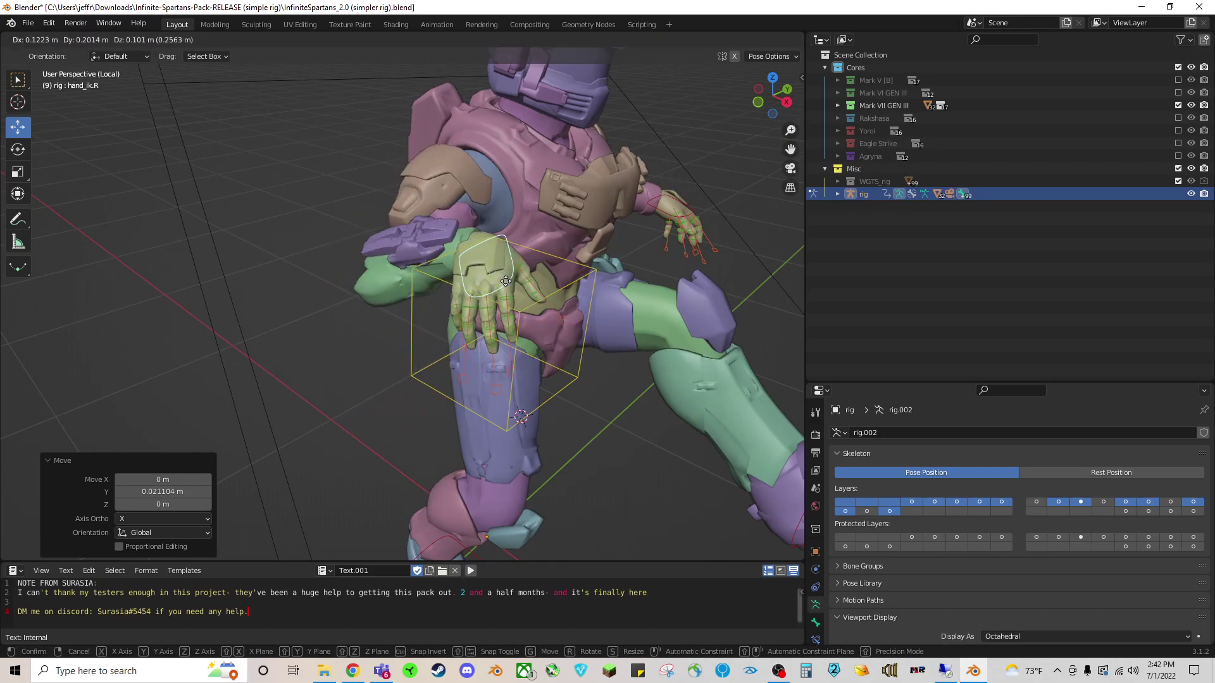
pyautogui.moveTo(391, 334); pyautogui.dragTo(595, 396)
pyautogui.moveTo(595, 396)
pyautogui.mouseDown(button='middle')
pyautogui.moveTo(627, 399)
pyautogui.moveTo(622, 389)
pyautogui.mouseUp(button='middle')
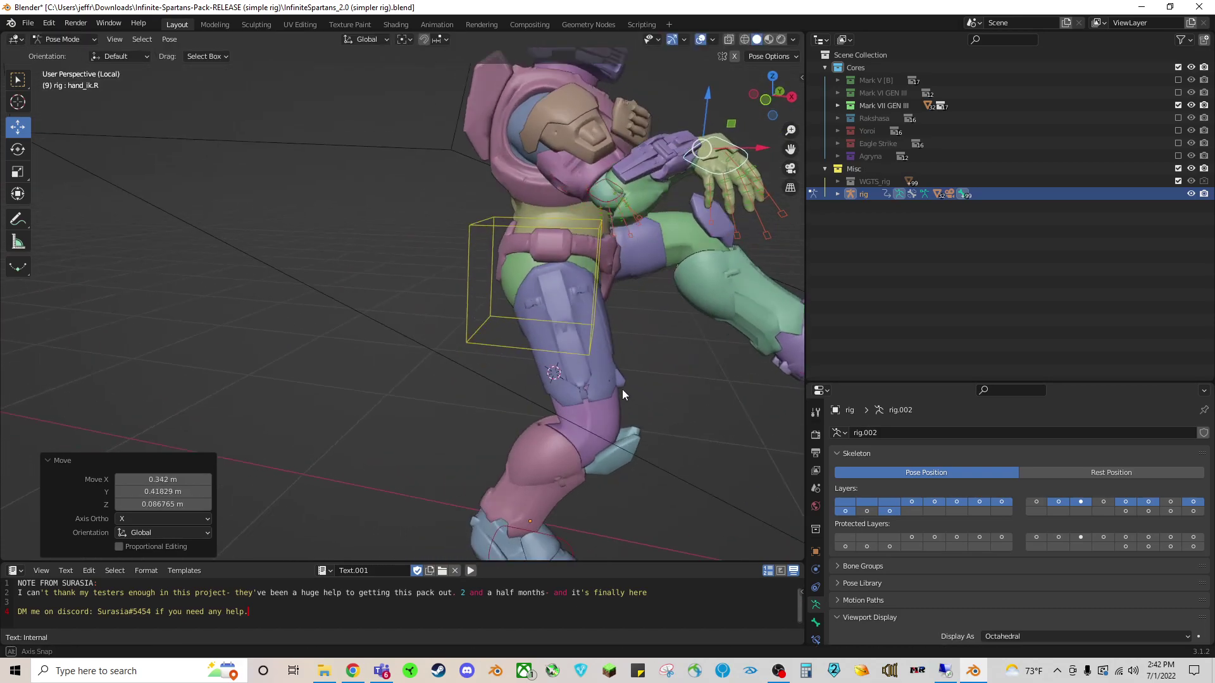
# Align the right hand along Y and X in Front and Right orthographic views.
pyautogui.click(774, 96)
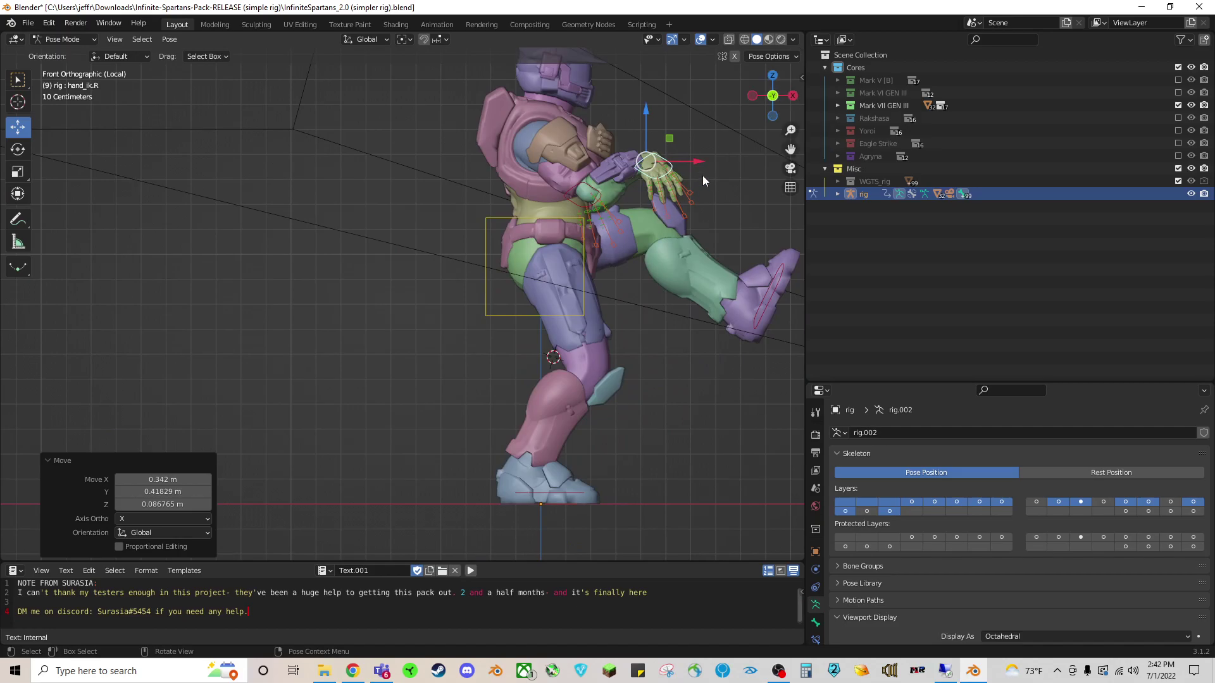
pyautogui.moveTo(788, 147); pyautogui.dragTo(744, 223)
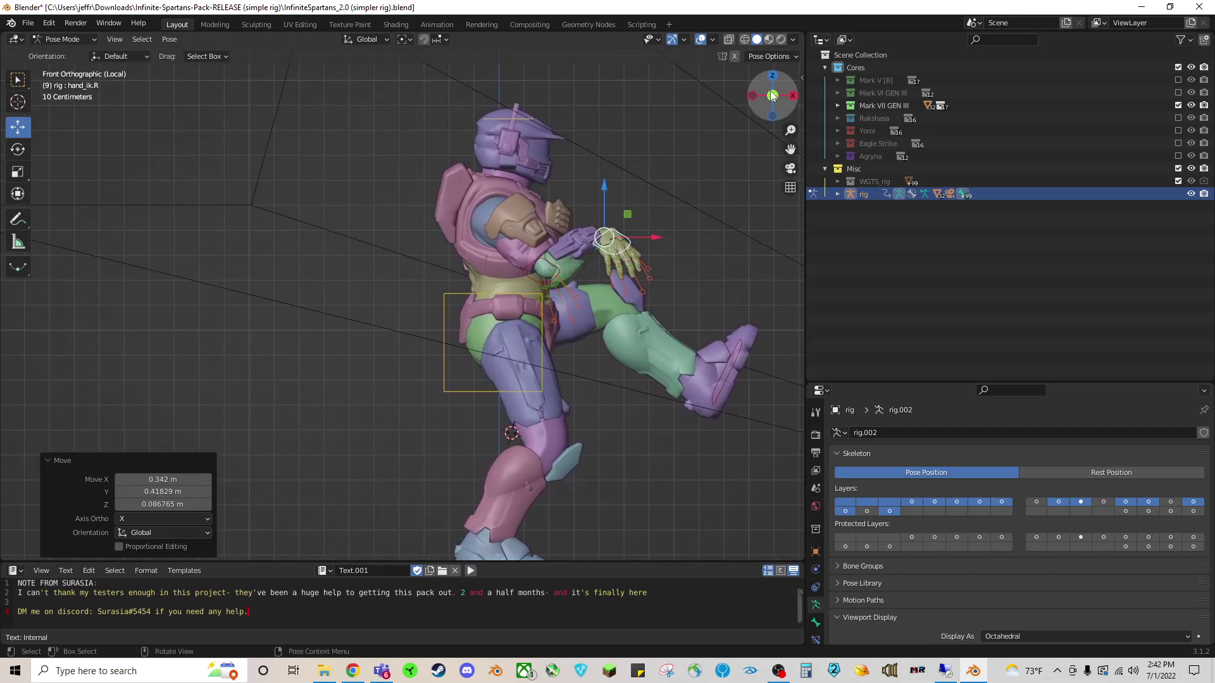
pyautogui.press('g')
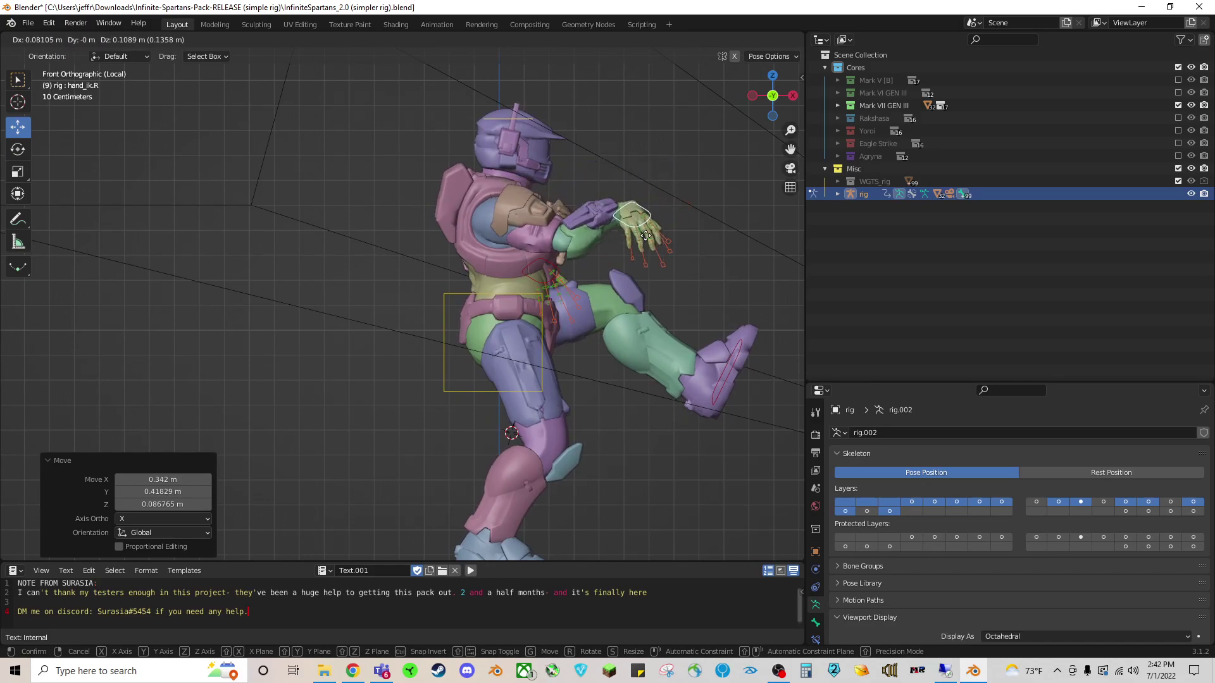
pyautogui.click(655, 233)
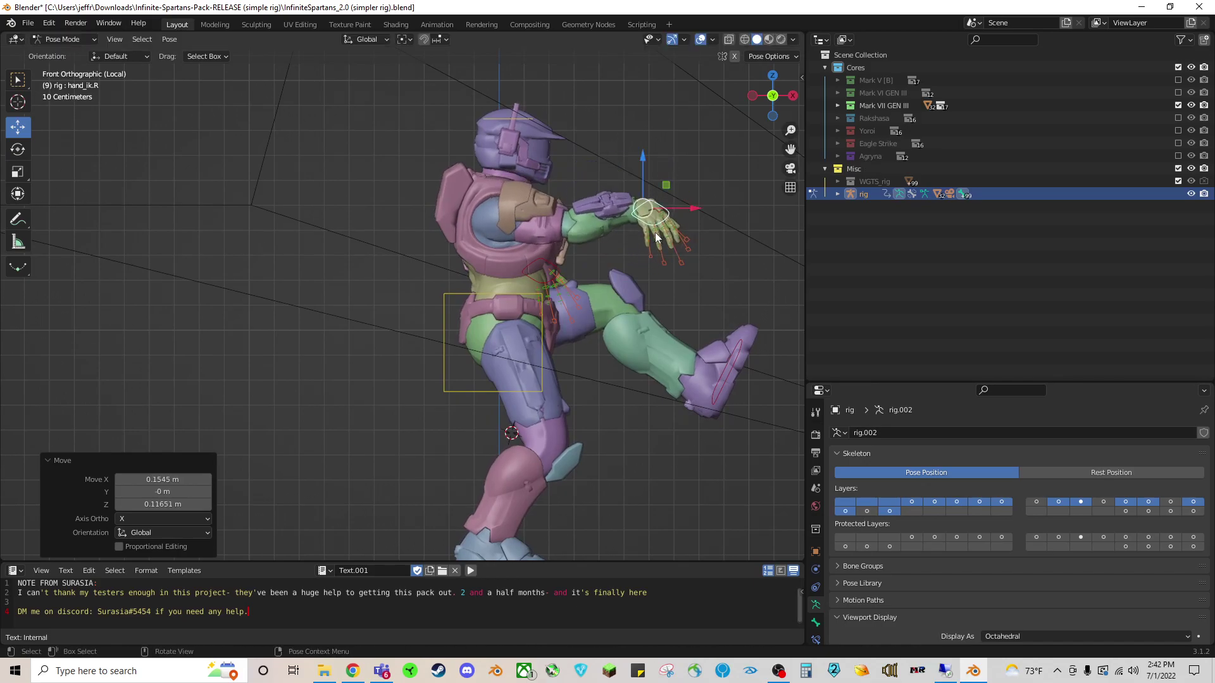
pyautogui.click(793, 95)
pyautogui.moveTo(383, 206)
pyautogui.mouseDown()
pyautogui.moveTo(332, 214)
pyautogui.moveTo(344, 213)
pyautogui.mouseUp()
pyautogui.click(751, 95)
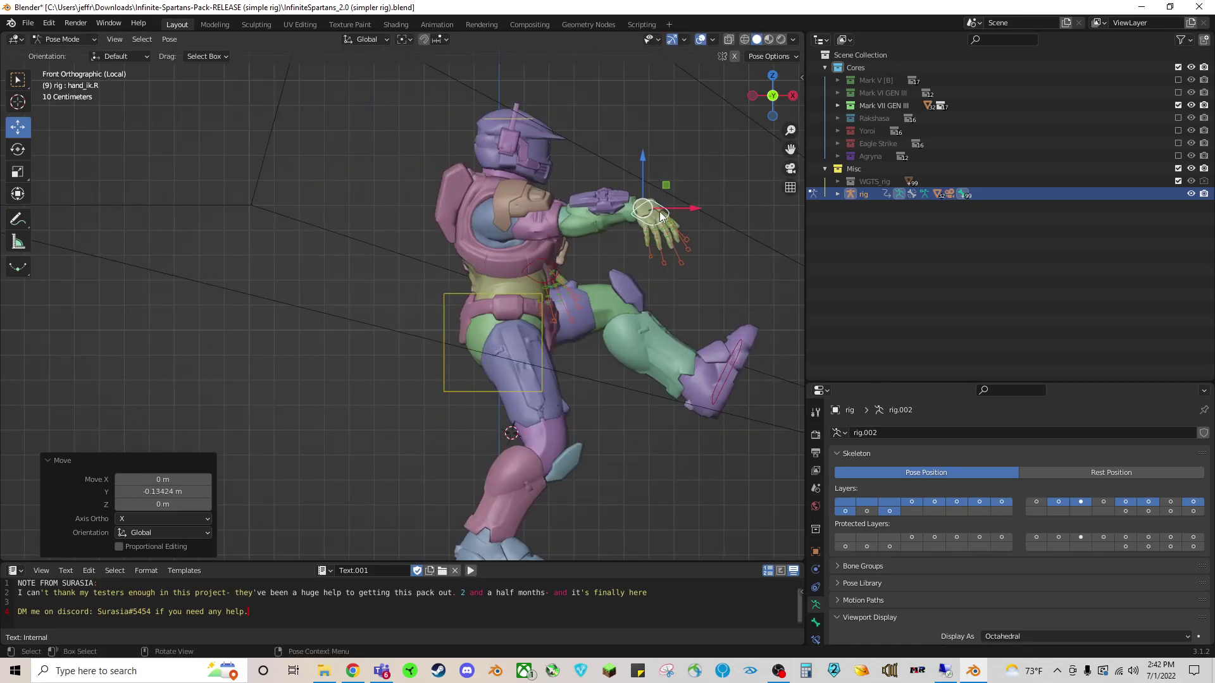
pyautogui.moveTo(683, 210)
pyautogui.mouseDown()
pyautogui.moveTo(664, 208)
pyautogui.moveTo(677, 228)
pyautogui.mouseUp()
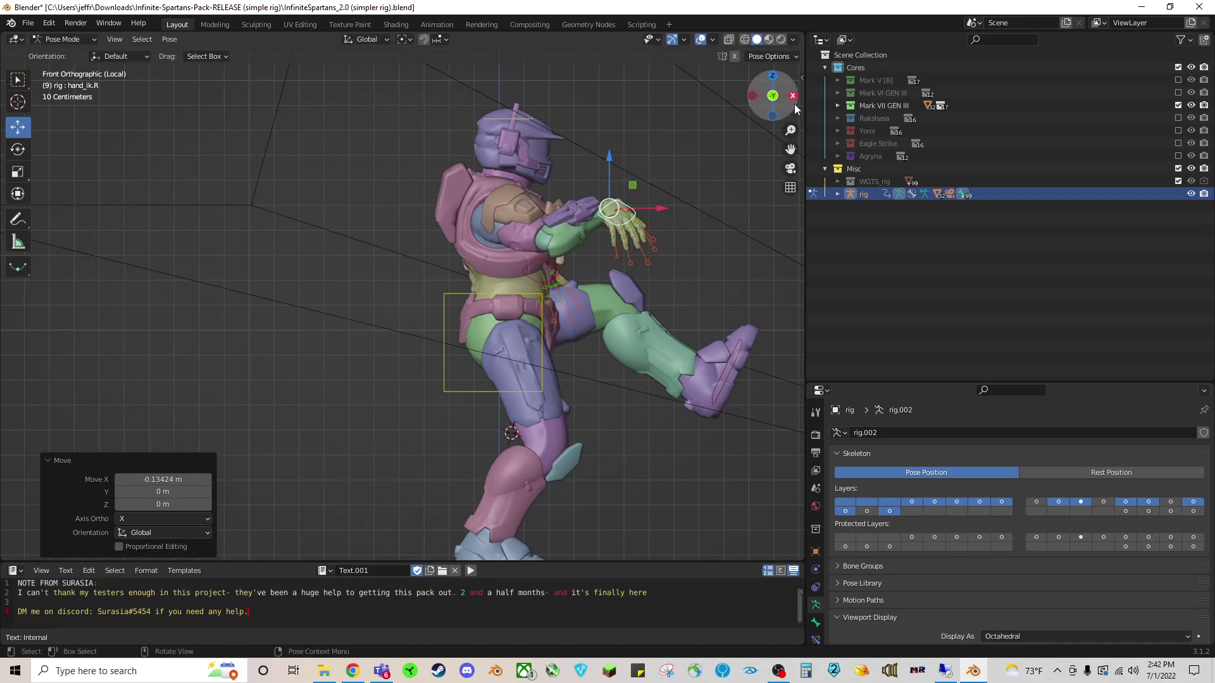
pyautogui.moveTo(772, 96); pyautogui.dragTo(194, 208)
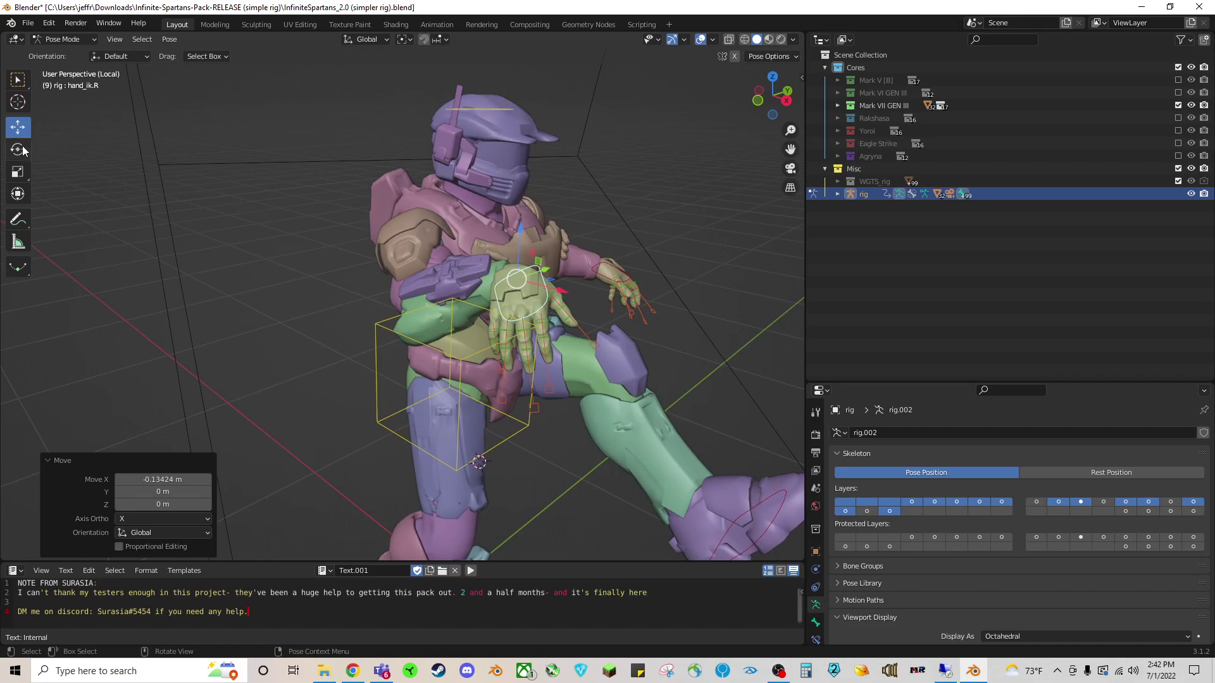
# Rotate hand_ik.R about Y and Z so the palm lies flat, fingers forward.
pyautogui.click(18, 148)
pyautogui.moveTo(540, 242); pyautogui.dragTo(525, 209)
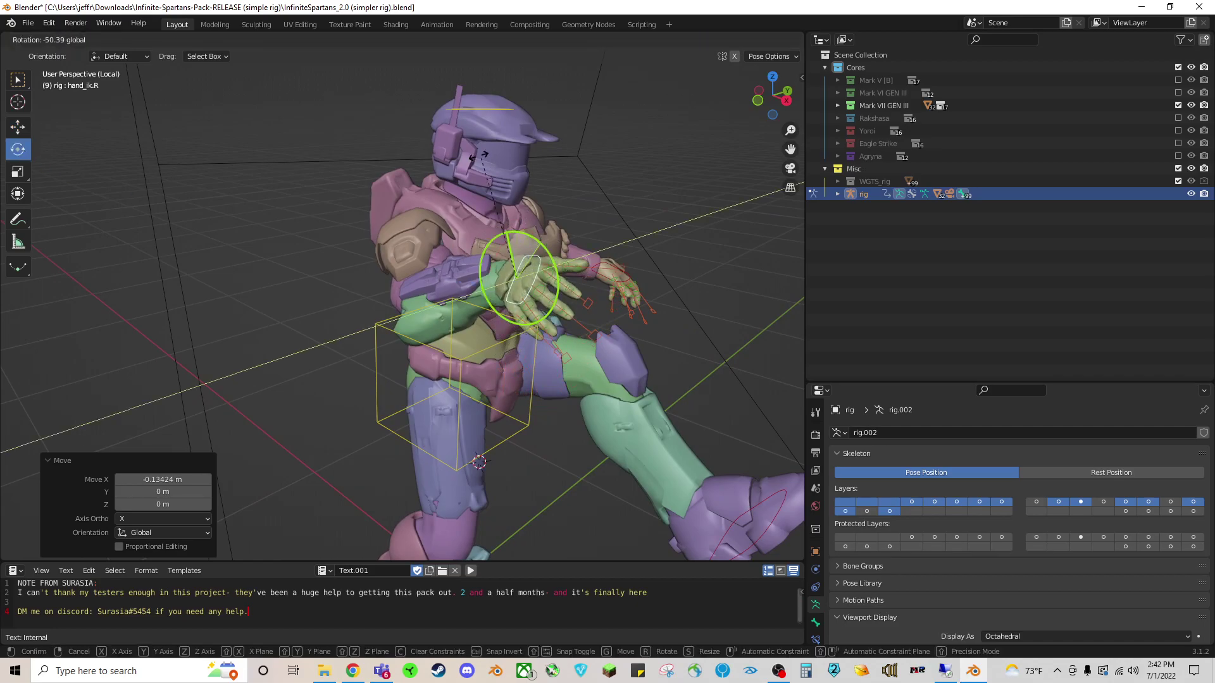
pyautogui.click(472, 156)
pyautogui.press('r')
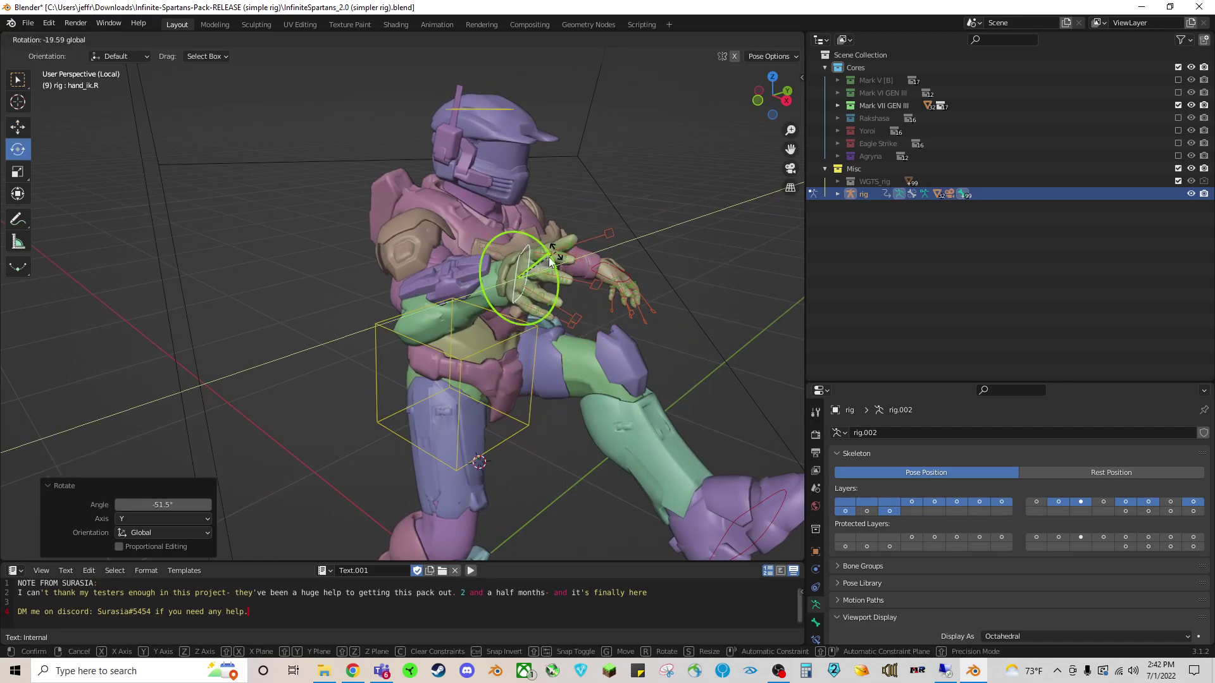
pyautogui.click(550, 258)
pyautogui.press('r')
pyautogui.press('z')
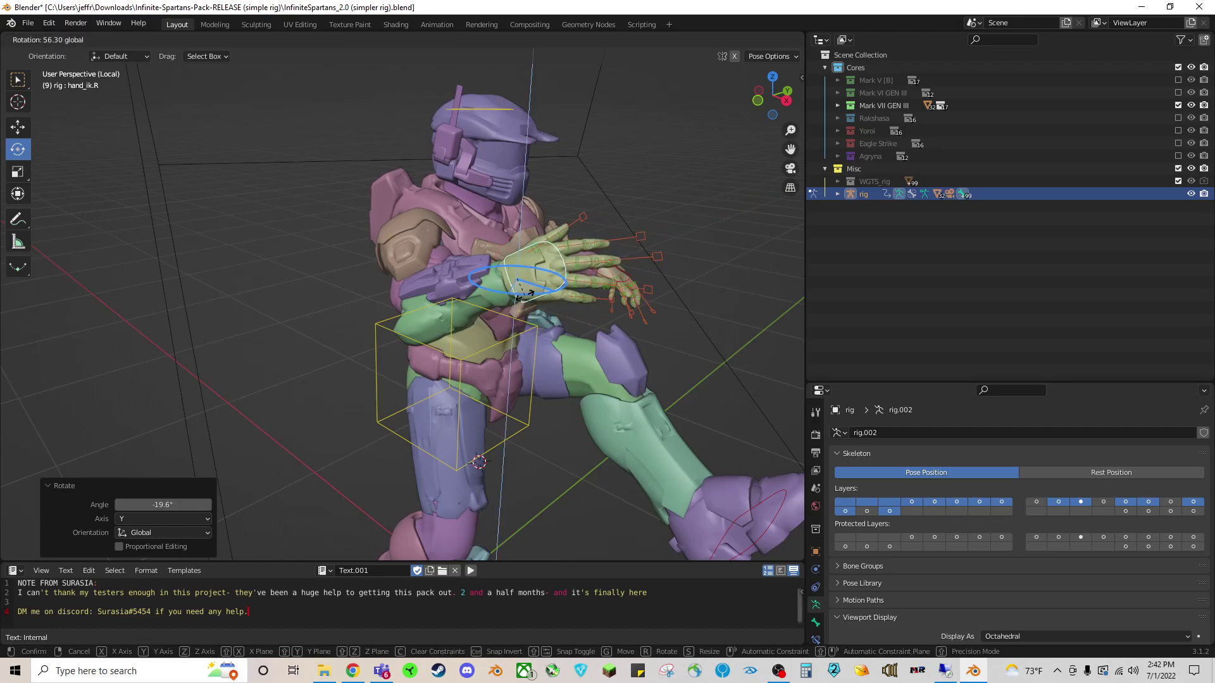
pyautogui.click(522, 294)
pyautogui.moveTo(636, 259)
pyautogui.mouseDown(button='middle')
pyautogui.moveTo(651, 238)
pyautogui.moveTo(720, 254)
pyautogui.moveTo(585, 216)
pyautogui.moveTo(598, 244)
pyautogui.moveTo(526, 238)
pyautogui.mouseUp(button='middle')
pyautogui.scroll(2, 610, 239)
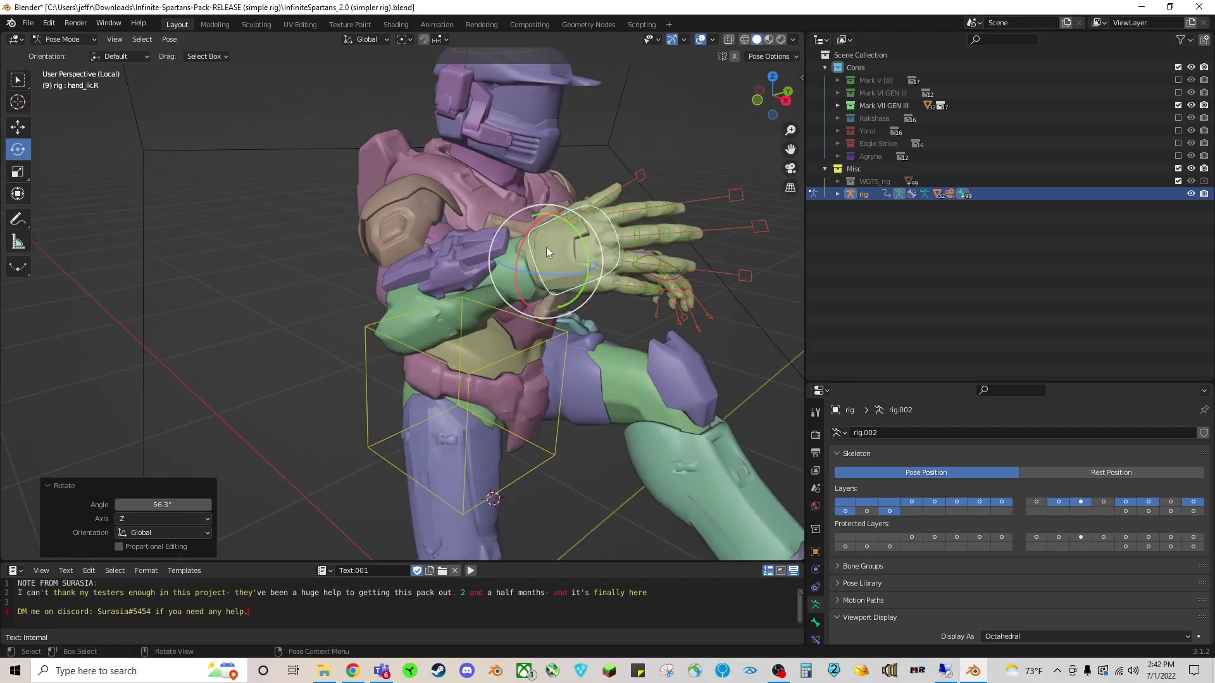
pyautogui.moveTo(545, 247); pyautogui.dragTo(634, 212)
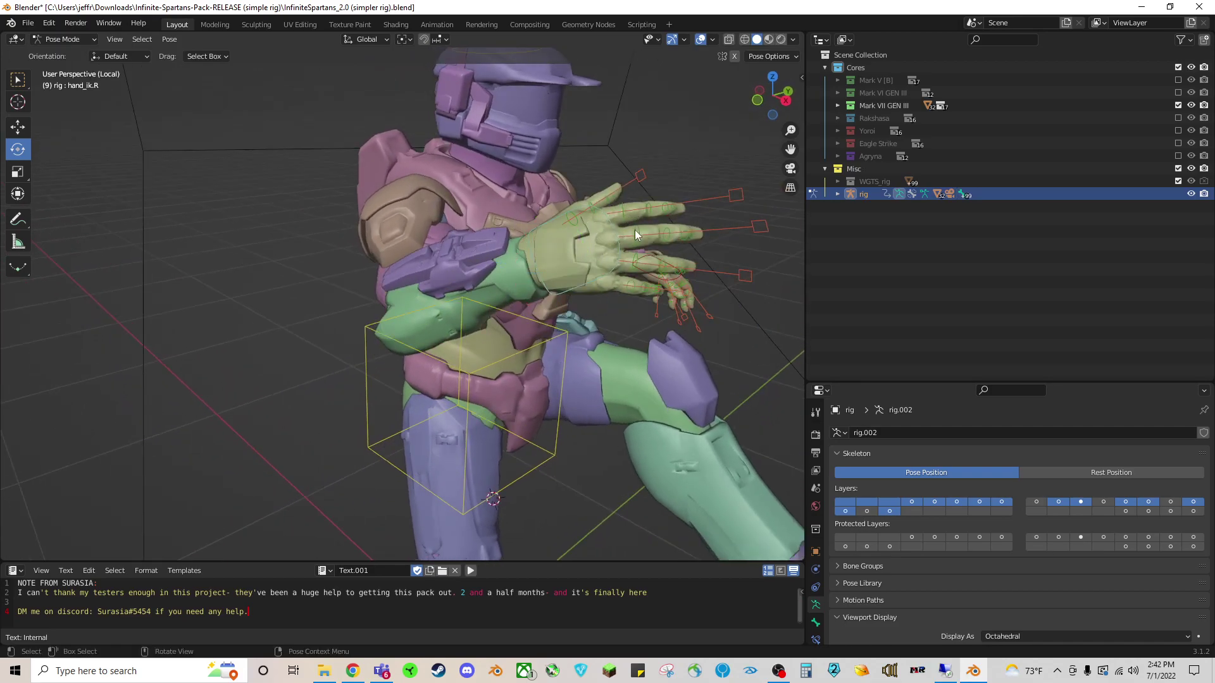
# Twist the f_index.01.R finger bone slightly about Z and bring up the Orientation choices.
pyautogui.click(625, 217)
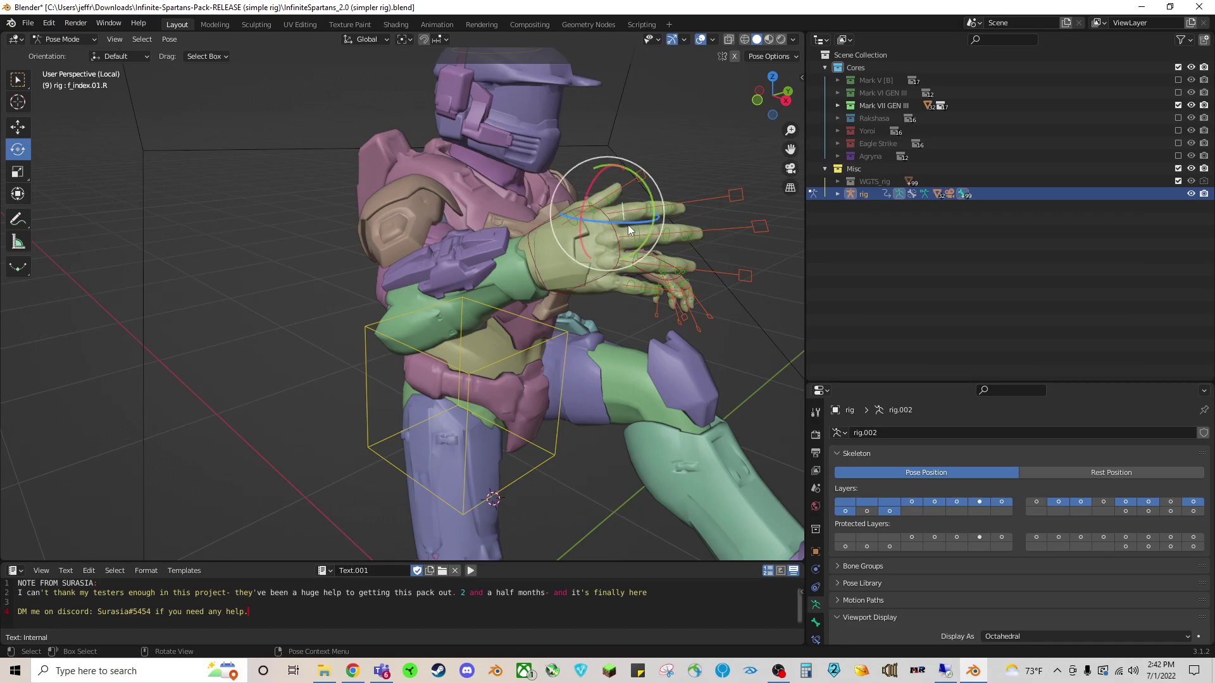
pyautogui.moveTo(719, 210); pyautogui.dragTo(485, 244, button='middle')
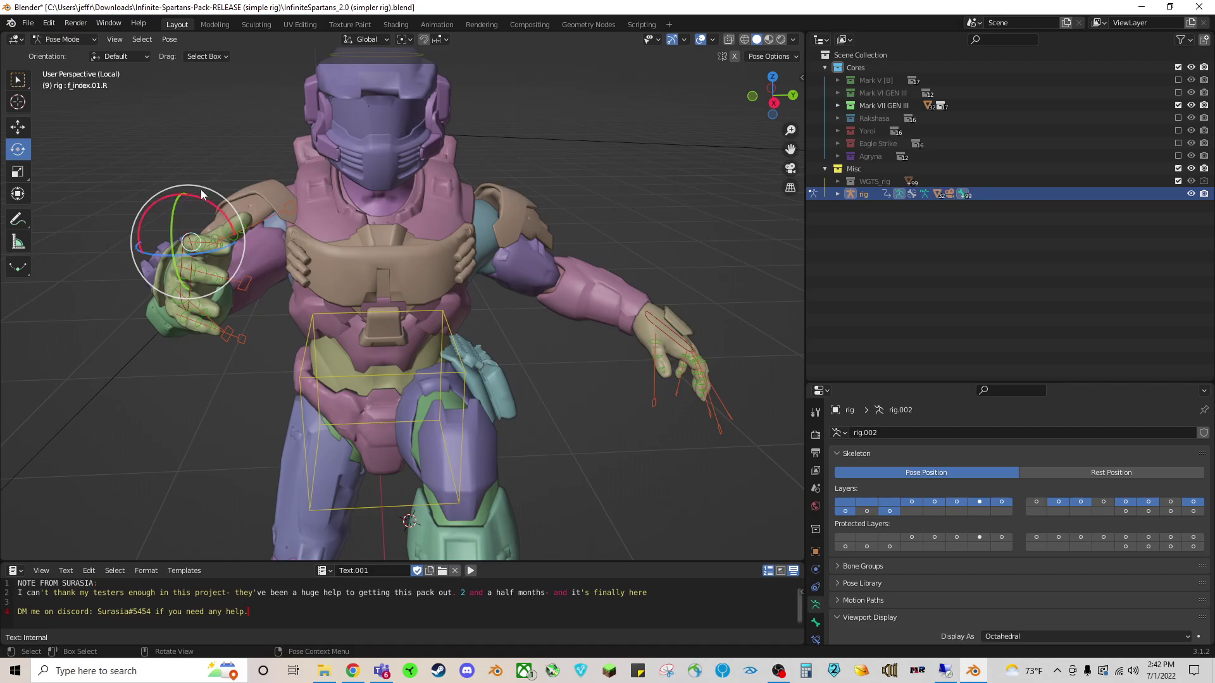
pyautogui.moveTo(195, 252); pyautogui.dragTo(181, 256)
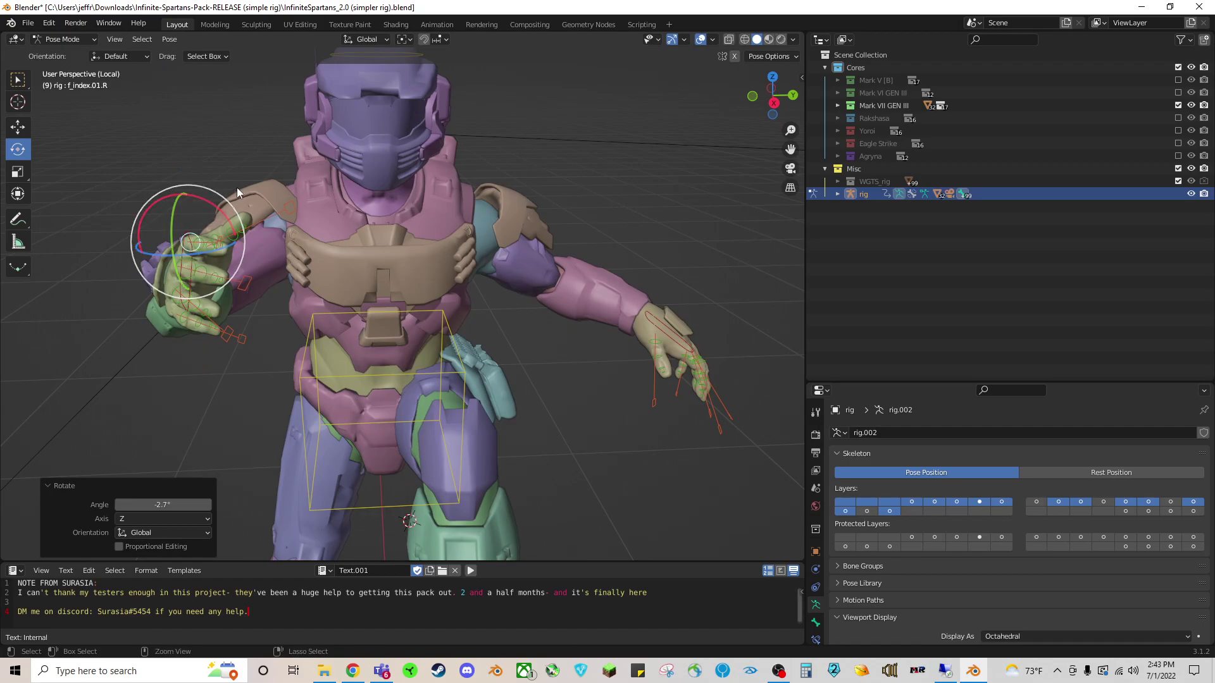
pyautogui.click(136, 56)
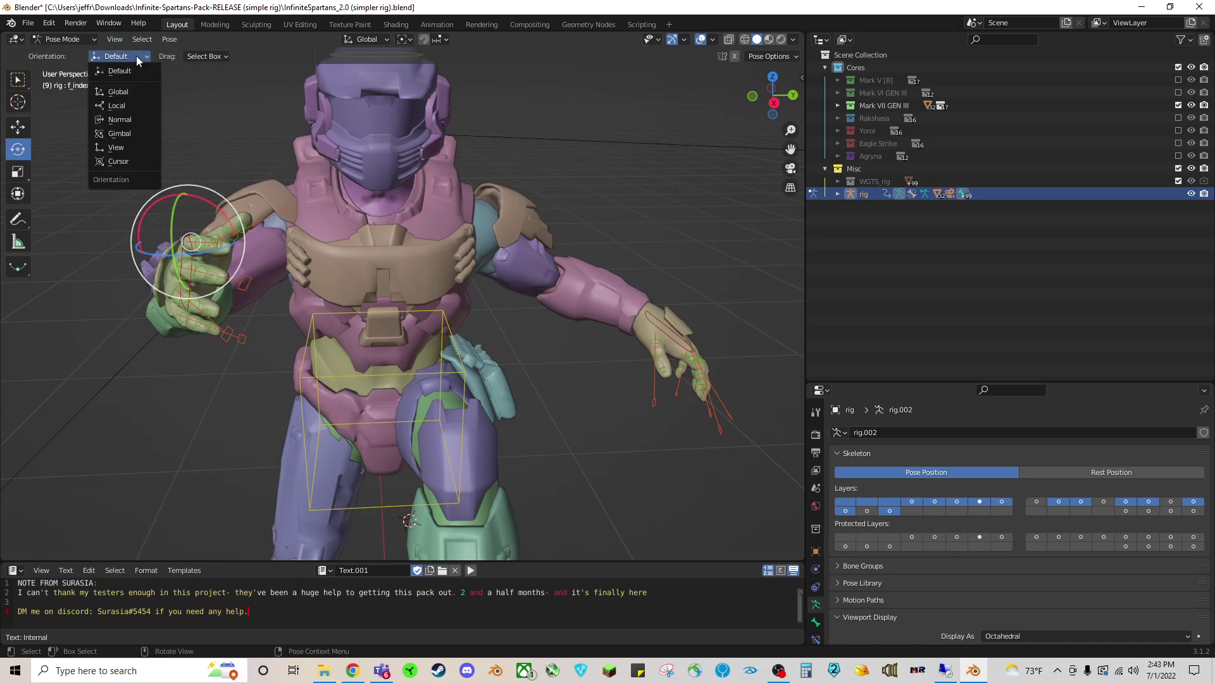
# Set transform orientation to Normal and curl the right index and middle fingers.
pyautogui.click(124, 120)
pyautogui.moveTo(211, 242)
pyautogui.mouseDown(button='middle')
pyautogui.moveTo(461, 284)
pyautogui.moveTo(599, 261)
pyautogui.moveTo(396, 247)
pyautogui.mouseUp(button='middle')
pyautogui.moveTo(396, 248); pyautogui.dragTo(394, 286)
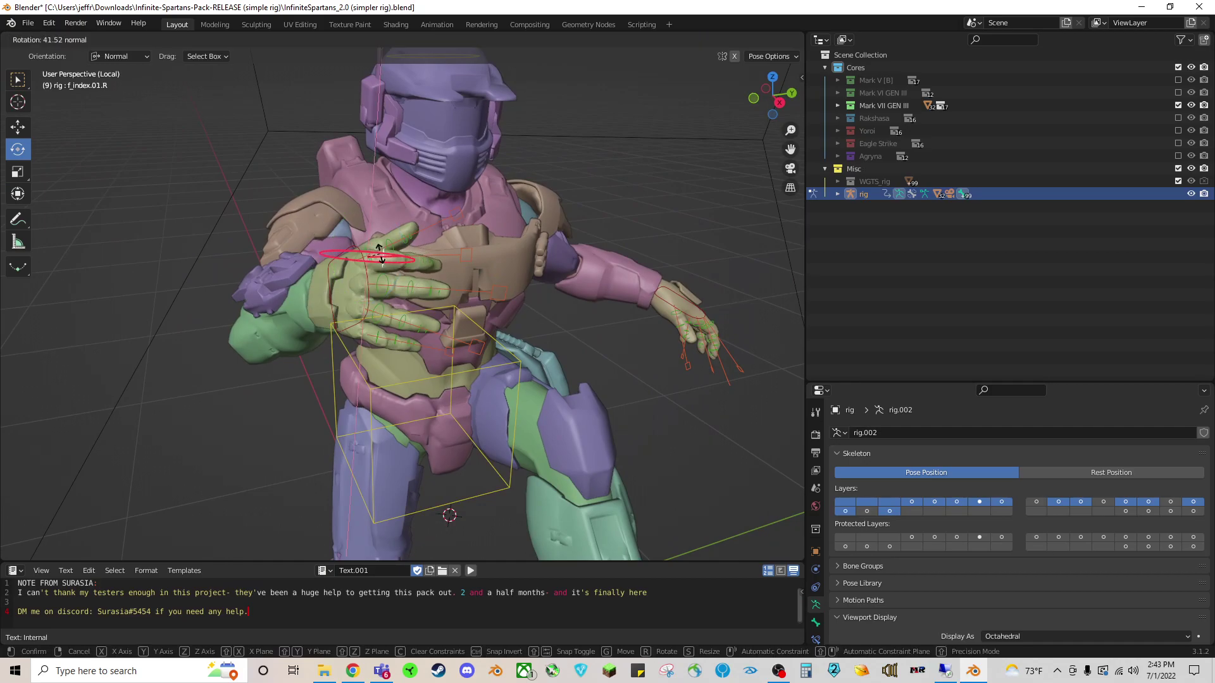
pyautogui.click(391, 293)
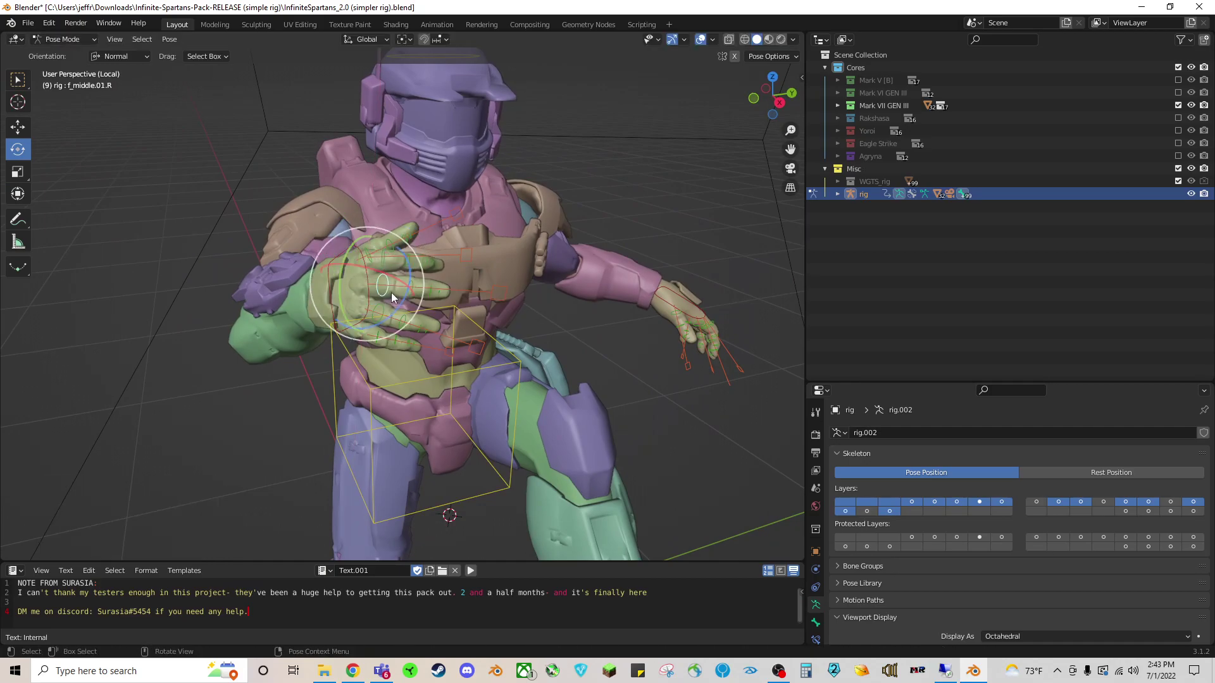
pyautogui.moveTo(369, 267)
pyautogui.mouseDown()
pyautogui.moveTo(381, 271)
pyautogui.moveTo(362, 327)
pyautogui.mouseUp()
# Curl the right ring and pinky fingers toward the palm.
pyautogui.click(376, 310)
pyautogui.click(374, 334)
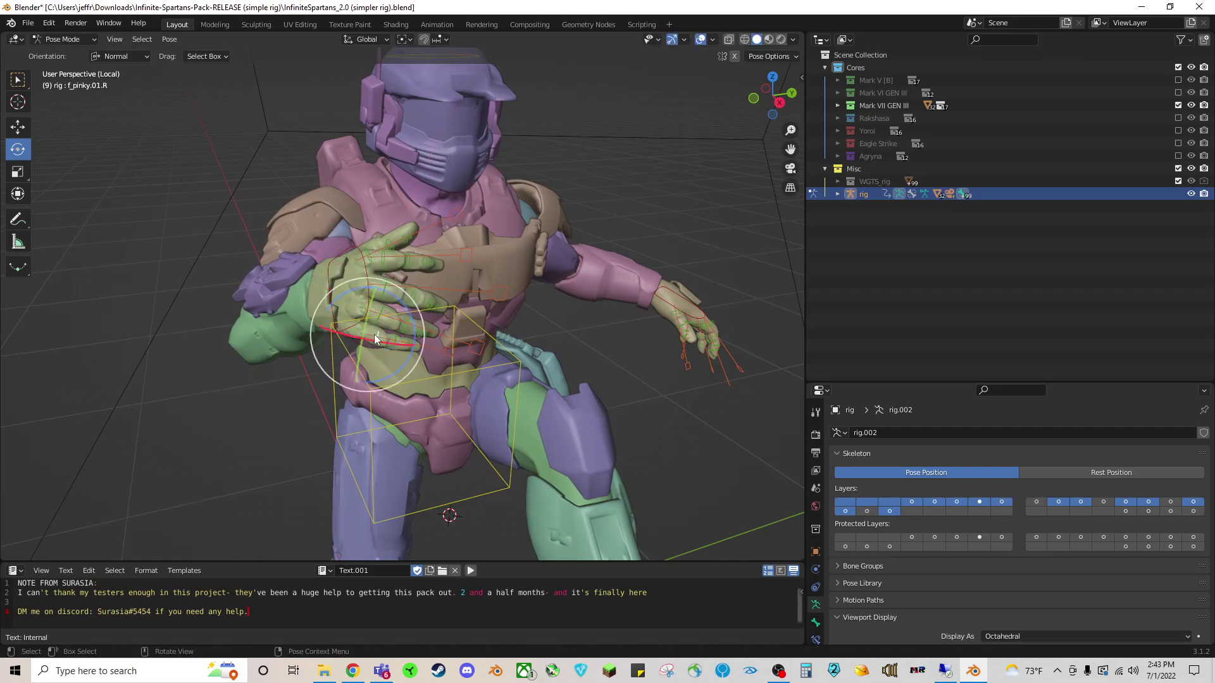
pyautogui.moveTo(374, 334); pyautogui.dragTo(237, 238, button='middle')
pyautogui.moveTo(237, 238)
pyautogui.mouseDown()
pyautogui.moveTo(224, 224)
pyautogui.moveTo(238, 231)
pyautogui.mouseUp()
pyautogui.moveTo(310, 225); pyautogui.dragTo(350, 245, button='middle')
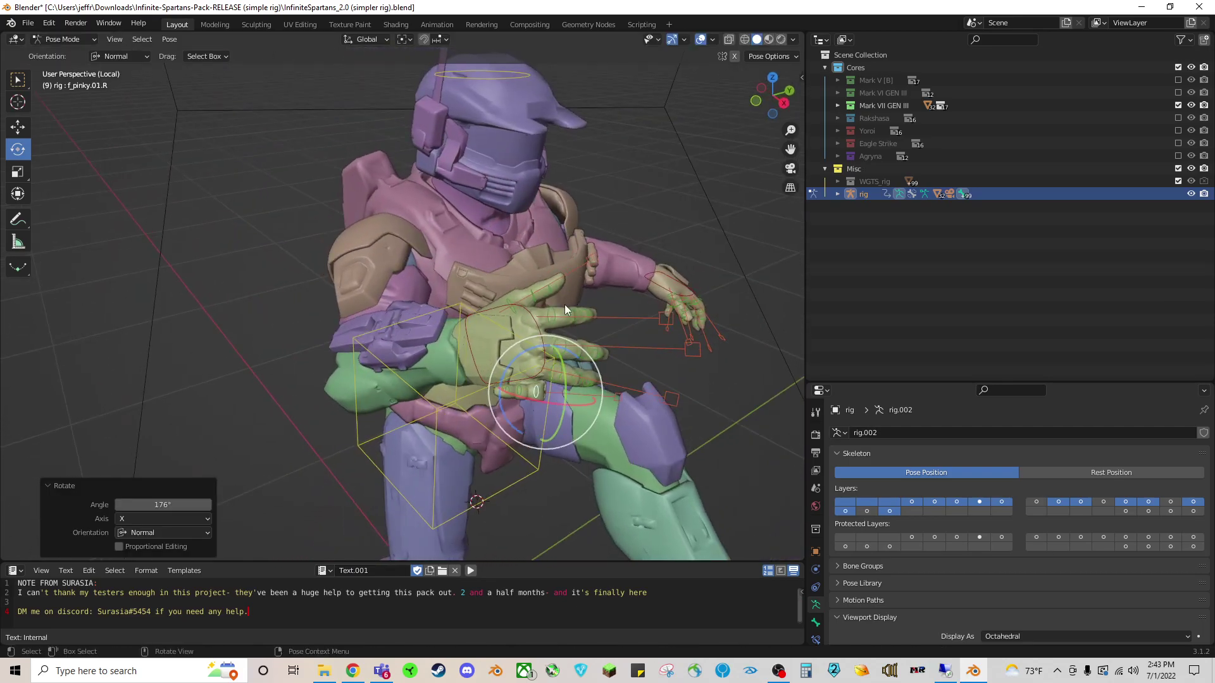
pyautogui.click(572, 310)
# Bend the f_index.02.R and f_pinky.02.R joints further inward.
pyautogui.moveTo(580, 318)
pyautogui.mouseDown()
pyautogui.moveTo(564, 314)
pyautogui.moveTo(586, 303)
pyautogui.mouseUp()
pyautogui.moveTo(585, 304)
pyautogui.mouseDown(button='middle')
pyautogui.moveTo(574, 369)
pyautogui.moveTo(426, 373)
pyautogui.mouseUp(button='middle')
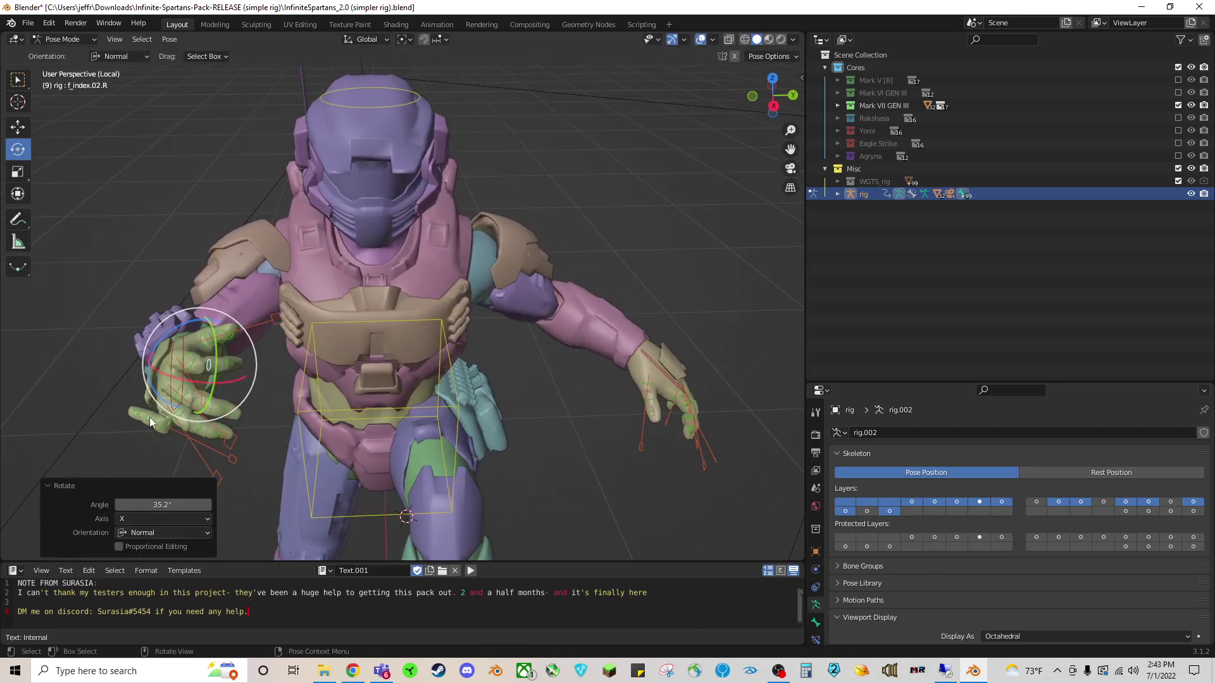
pyautogui.click(143, 427)
pyautogui.moveTo(139, 443)
pyautogui.mouseDown()
pyautogui.moveTo(177, 456)
pyautogui.moveTo(185, 438)
pyautogui.mouseUp()
pyautogui.moveTo(185, 437); pyautogui.dragTo(383, 401, button='middle')
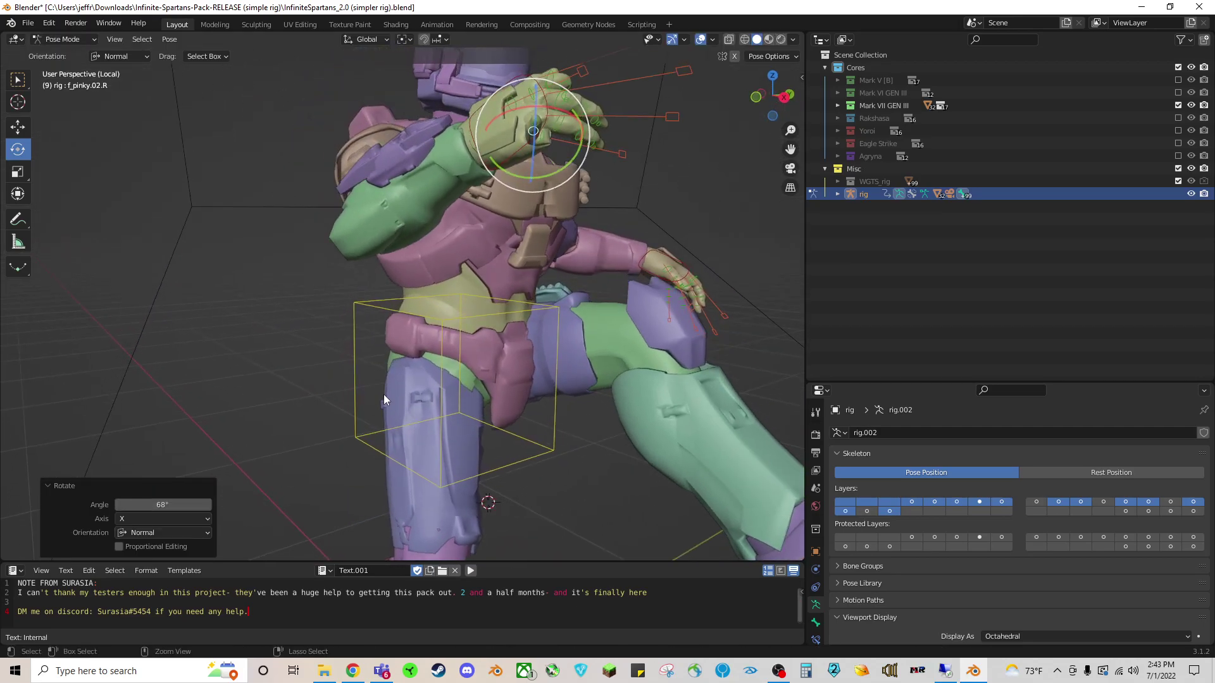
# Roll the f_pinky.01.R base bone, then deselect all bones and zoom toward the lower body.
pyautogui.click(540, 141)
pyautogui.moveTo(549, 111)
pyautogui.mouseDown()
pyautogui.moveTo(540, 266)
pyautogui.moveTo(572, 107)
pyautogui.mouseUp()
pyautogui.click(575, 179)
pyautogui.moveTo(609, 204)
pyautogui.mouseDown(button='middle')
pyautogui.moveTo(606, 227)
pyautogui.moveTo(640, 194)
pyautogui.mouseUp(button='middle')
pyautogui.click(640, 195)
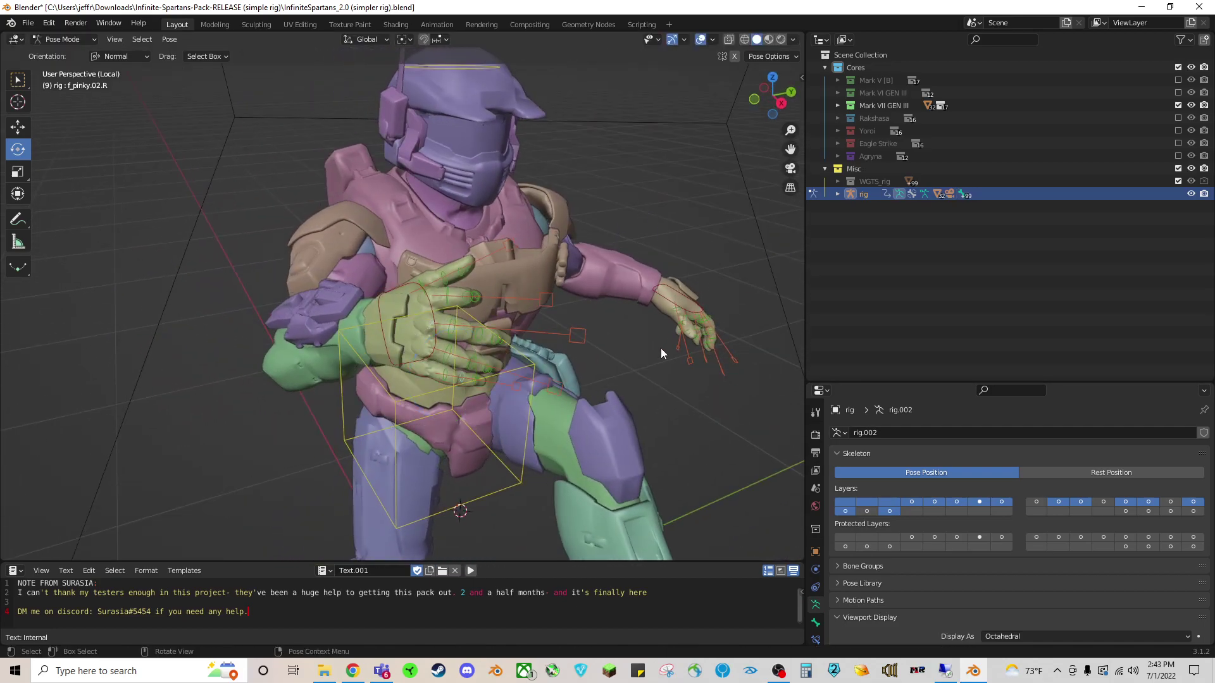
pyautogui.moveTo(660, 349)
pyautogui.mouseDown(button='middle')
pyautogui.moveTo(677, 326)
pyautogui.moveTo(558, 186)
pyautogui.moveTo(304, 214)
pyautogui.mouseUp(button='middle')
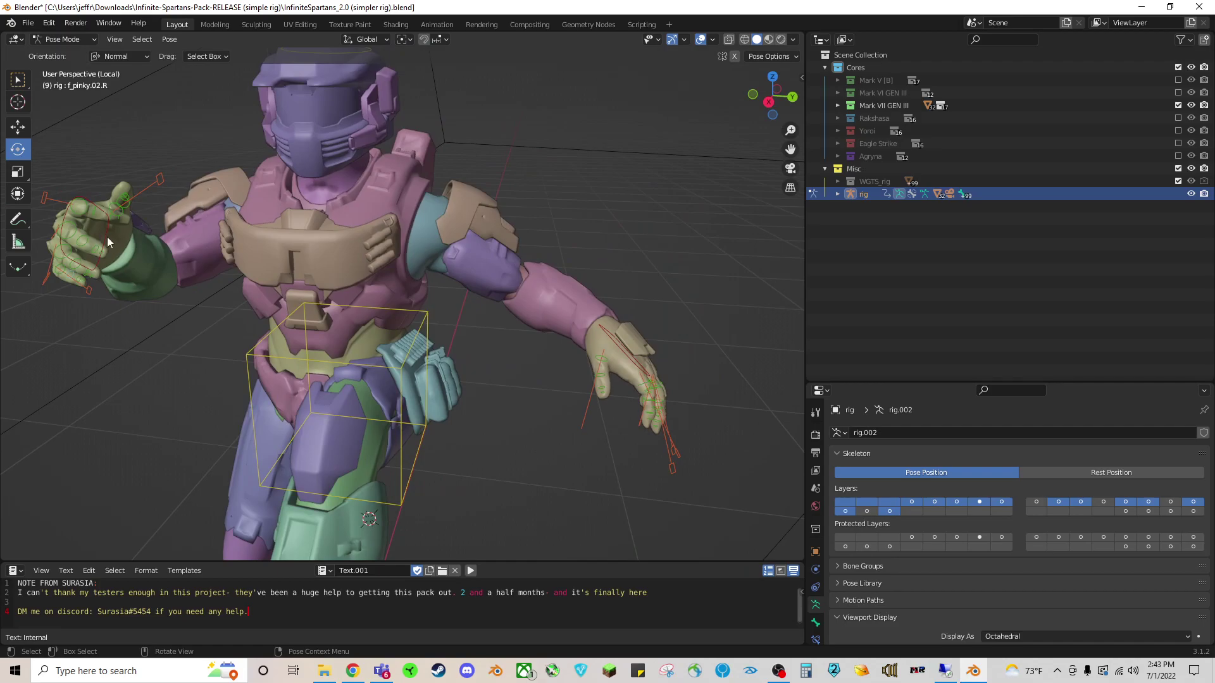
pyautogui.moveTo(107, 236)
pyautogui.mouseDown(button='middle')
pyautogui.moveTo(261, 277)
pyautogui.moveTo(432, 396)
pyautogui.moveTo(400, 299)
pyautogui.mouseUp(button='middle')
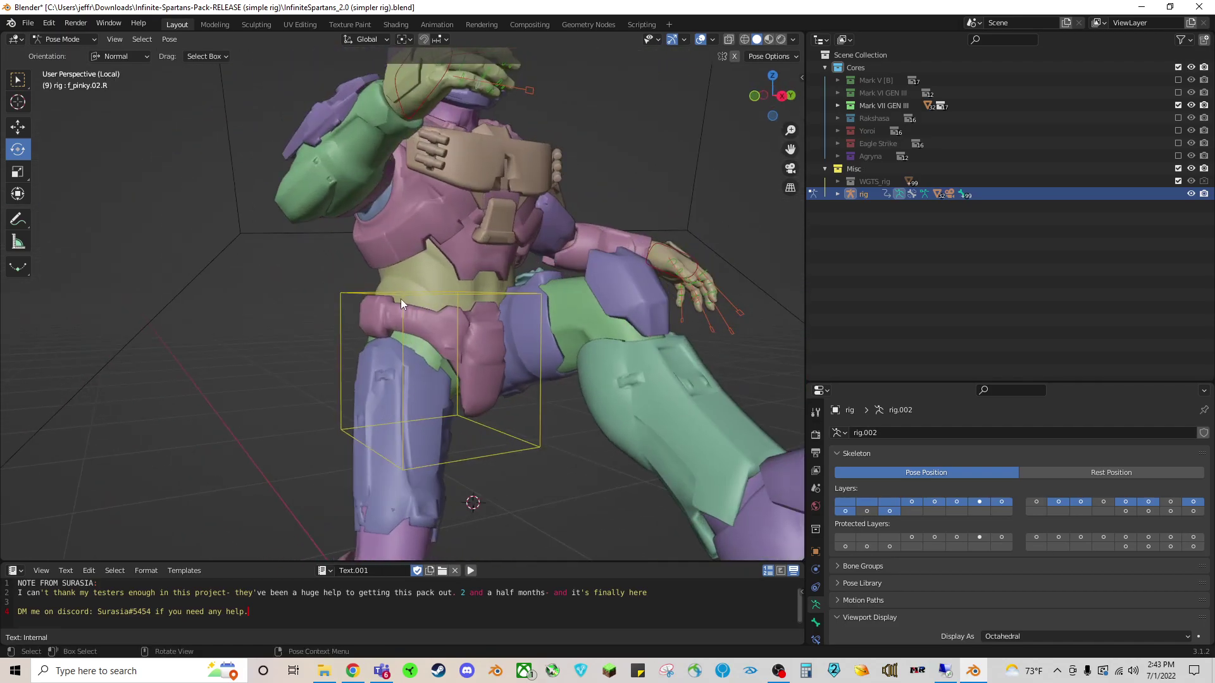
# Shift the torso bone to a new position with G.
pyautogui.click(401, 299)
pyautogui.press('g')
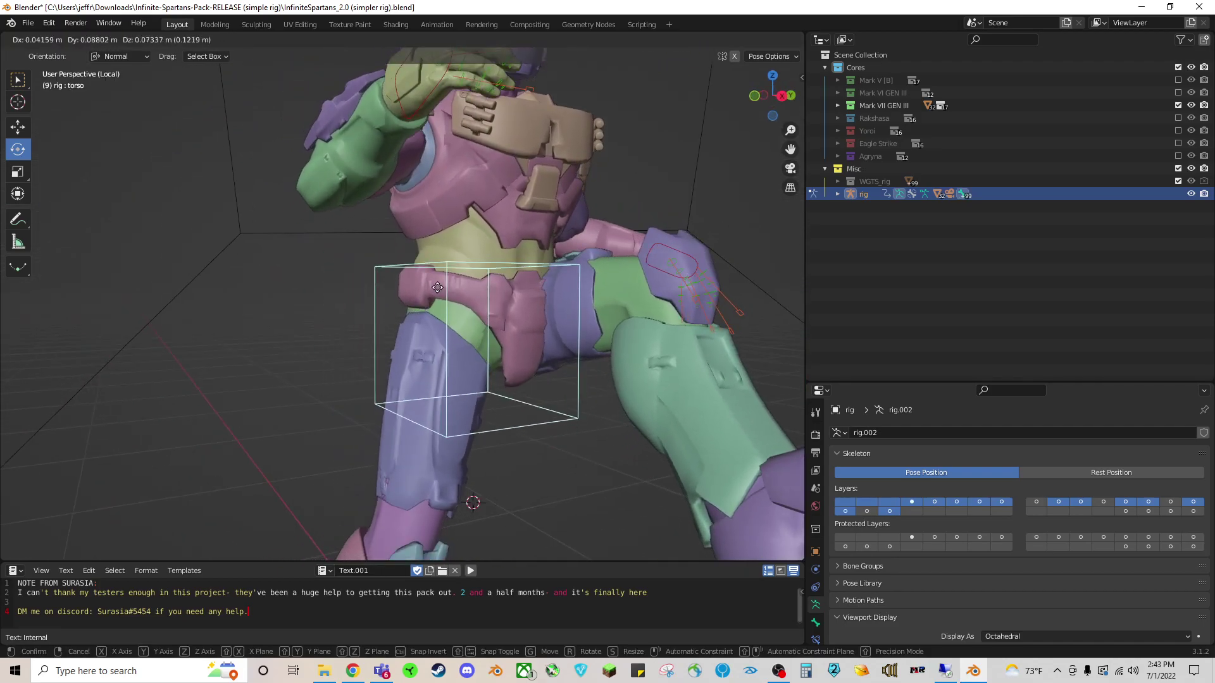
pyautogui.click(579, 405)
pyautogui.moveTo(578, 405)
pyautogui.mouseDown(button='middle')
pyautogui.moveTo(546, 426)
pyautogui.moveTo(558, 446)
pyautogui.moveTo(437, 161)
pyautogui.mouseUp(button='middle')
# Turn the head bone about Y and tilt it about X.
pyautogui.click(452, 131)
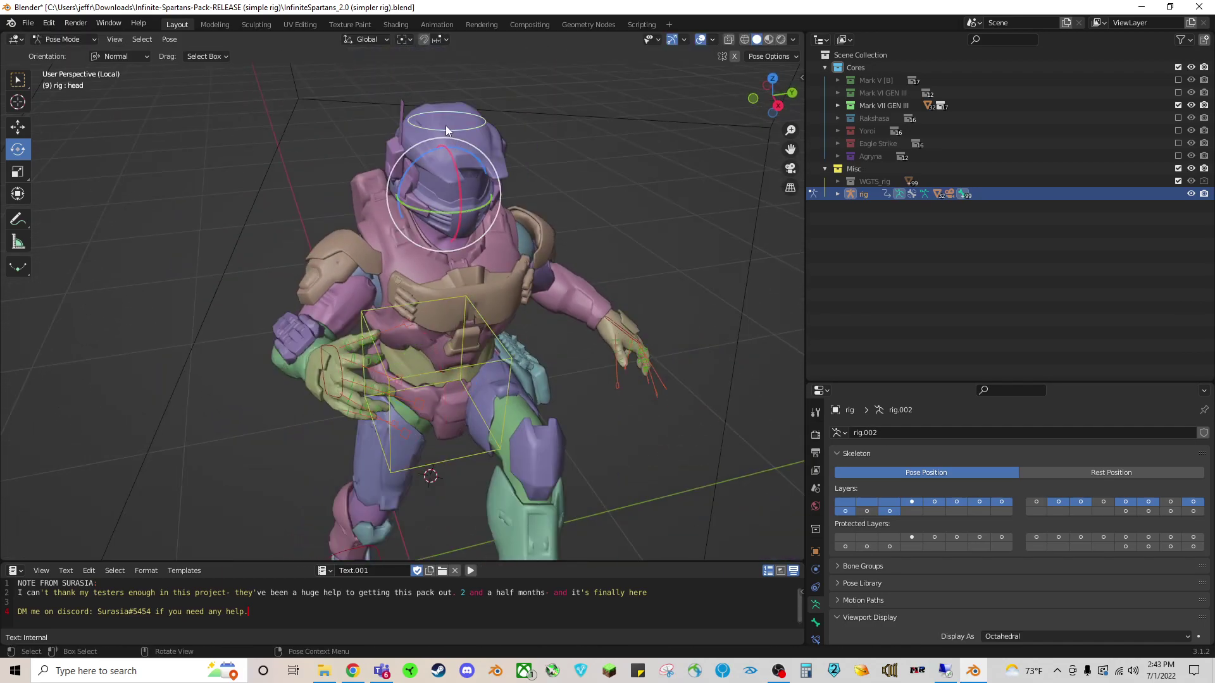
pyautogui.moveTo(452, 219); pyautogui.dragTo(485, 261)
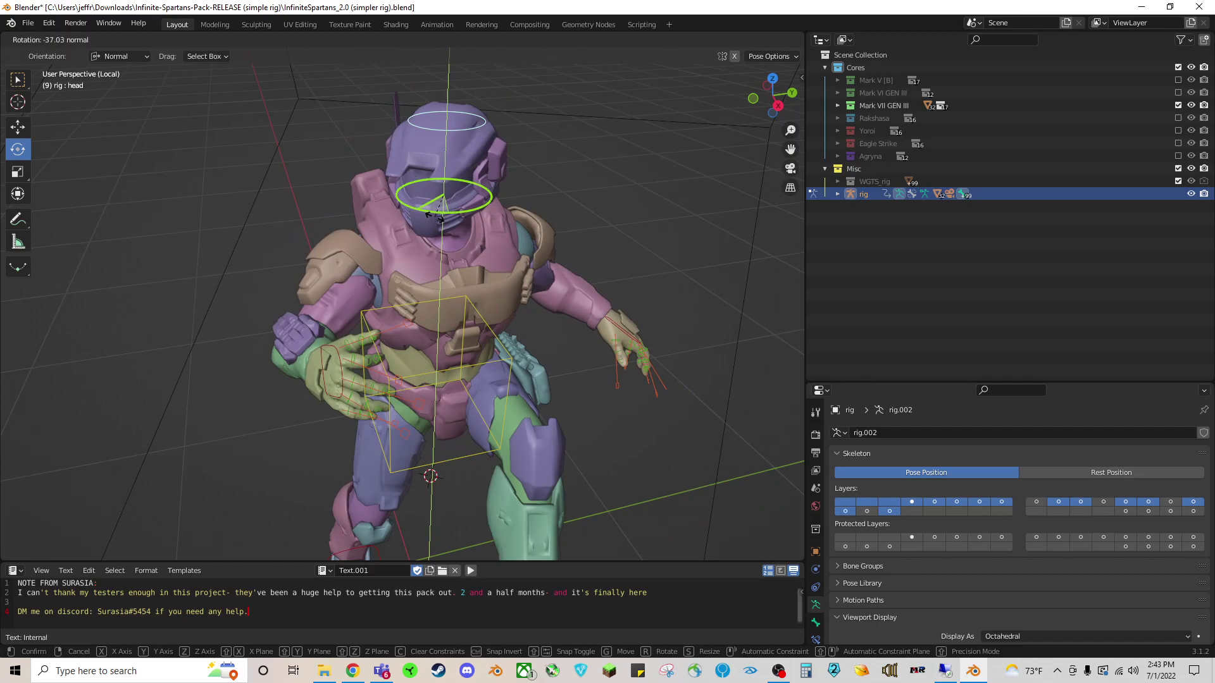
pyautogui.moveTo(484, 261); pyautogui.dragTo(501, 234, button='middle')
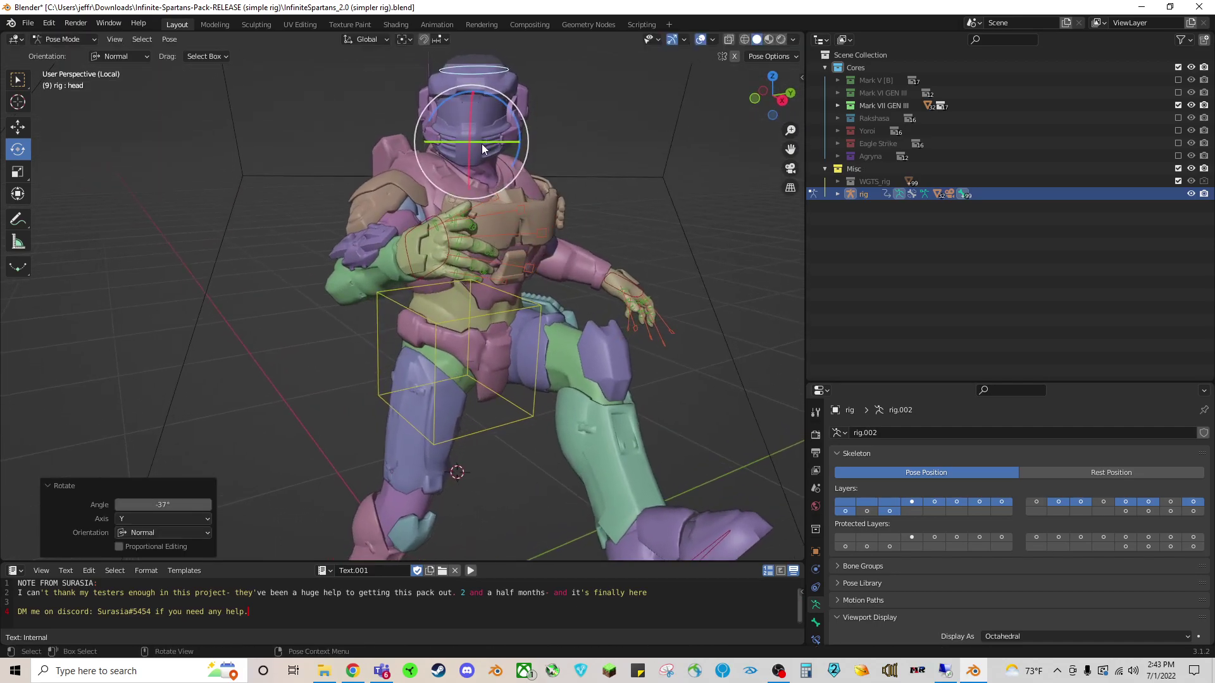
pyautogui.press('r')
pyautogui.press('y')
pyautogui.click(566, 133)
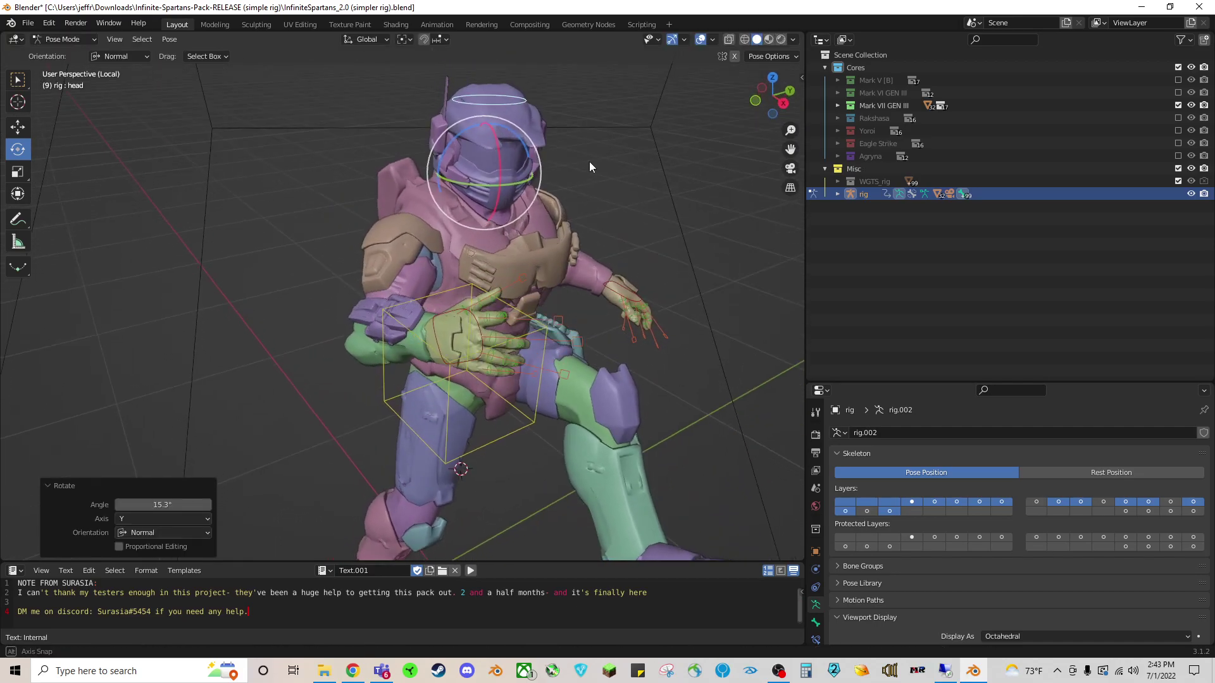
pyautogui.moveTo(566, 133); pyautogui.dragTo(568, 204, button='middle')
pyautogui.press('r')
pyautogui.click(546, 189)
pyautogui.press('r')
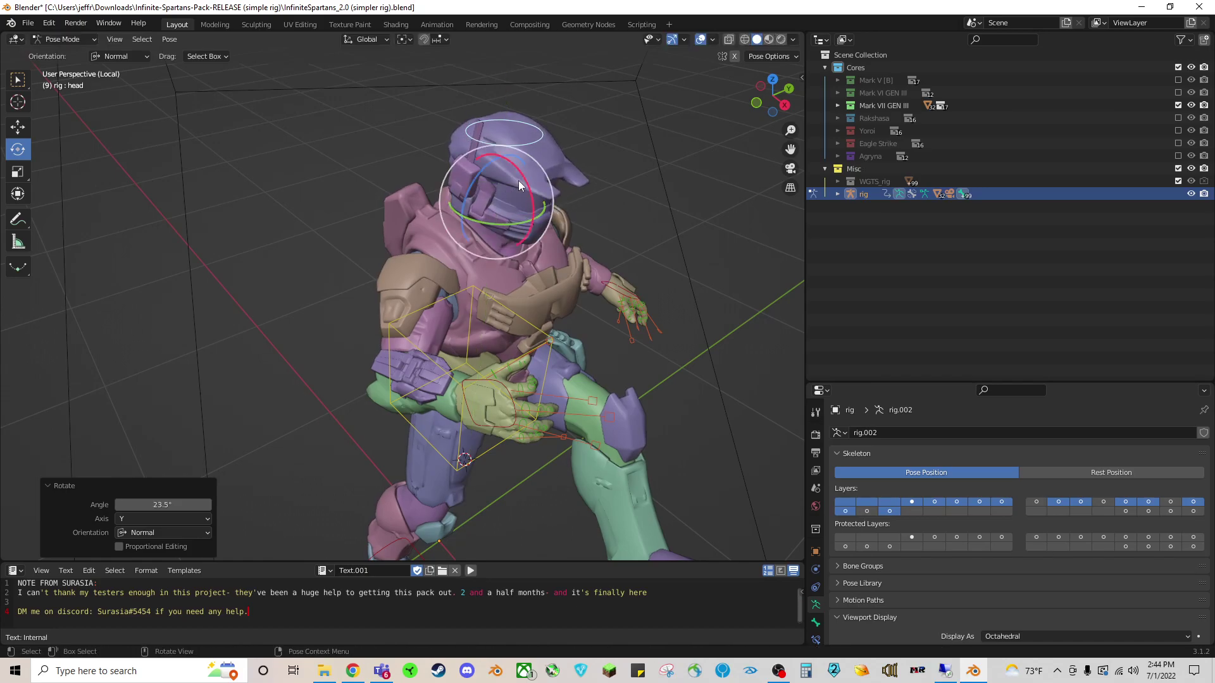
pyautogui.press('x')
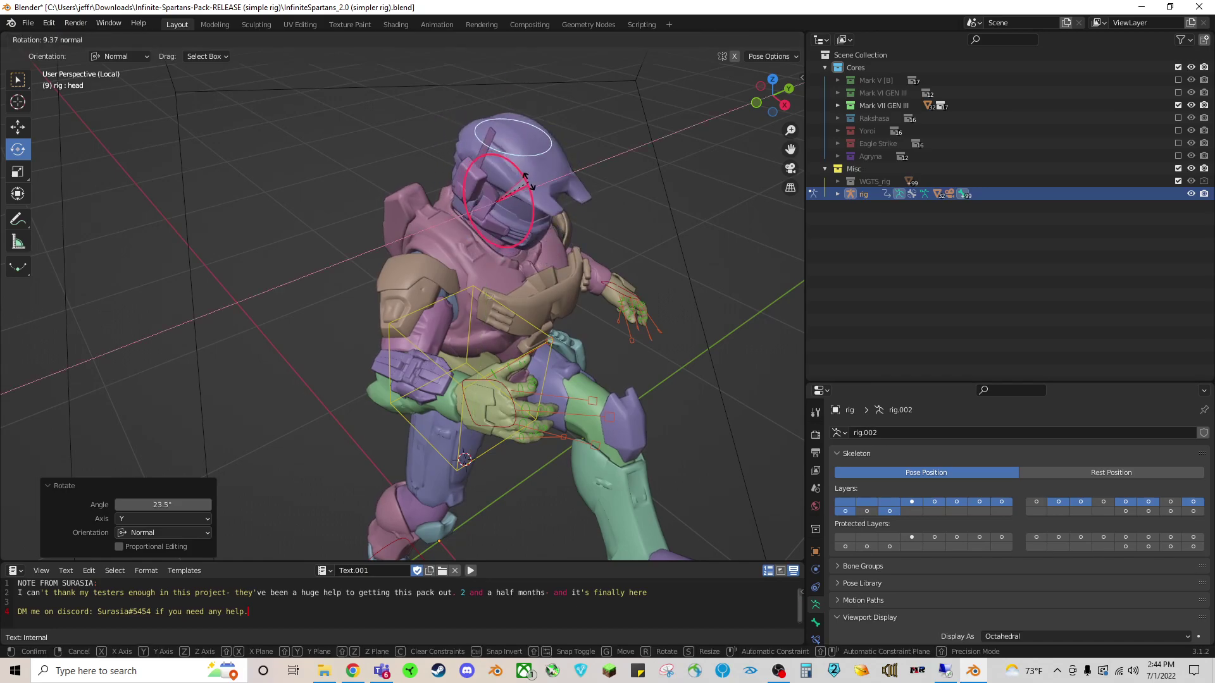
pyautogui.click(545, 222)
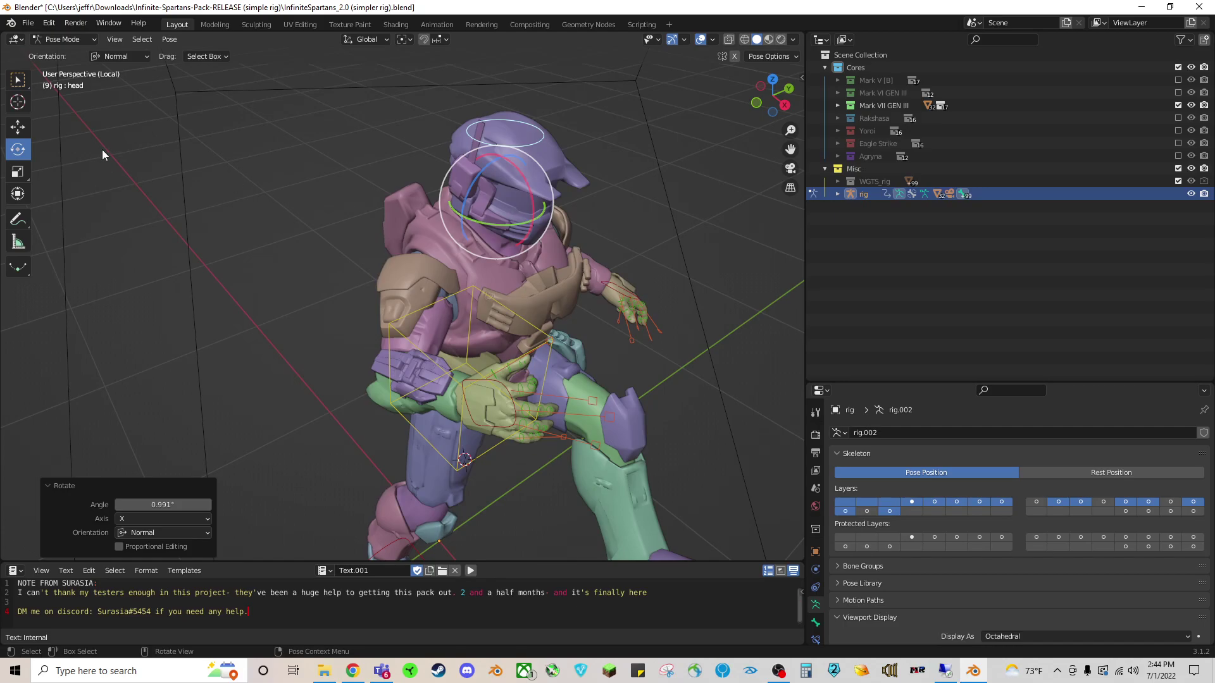
# Switch to Material Preview shading to show the textured blue armour, viewed from the side.
pyautogui.moveTo(484, 195)
pyautogui.mouseDown(button='middle')
pyautogui.moveTo(464, 171)
pyautogui.moveTo(480, 183)
pyautogui.mouseUp(button='middle')
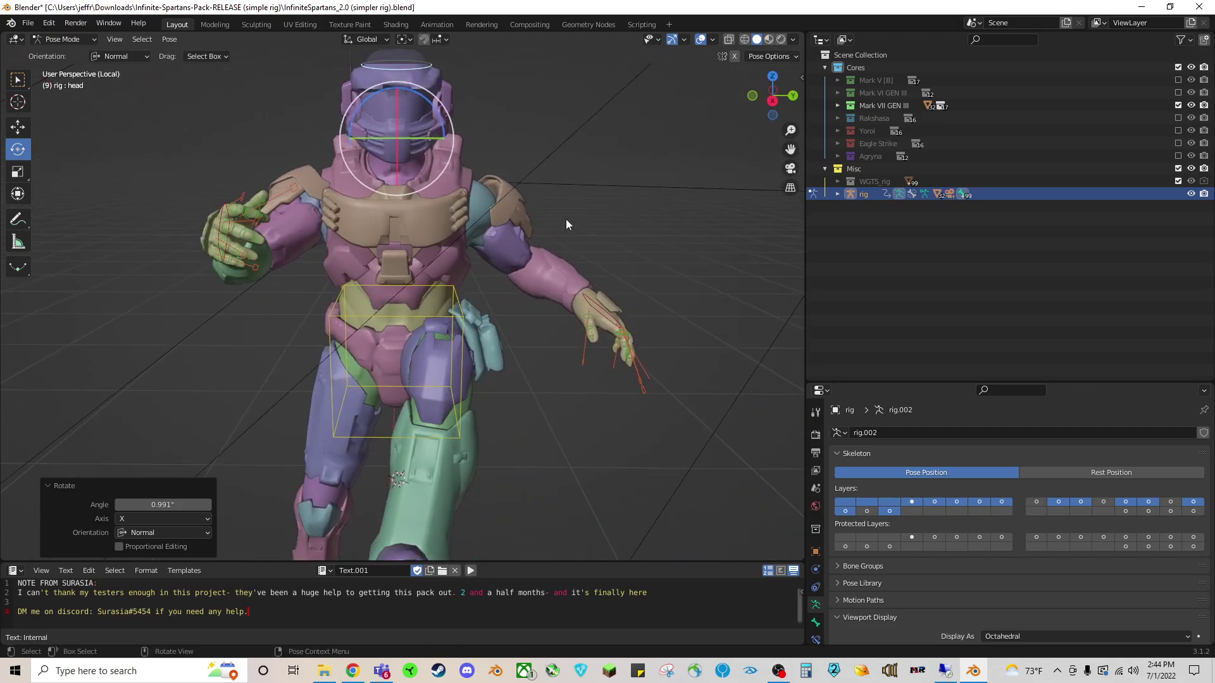
pyautogui.scroll(-2, 566, 224)
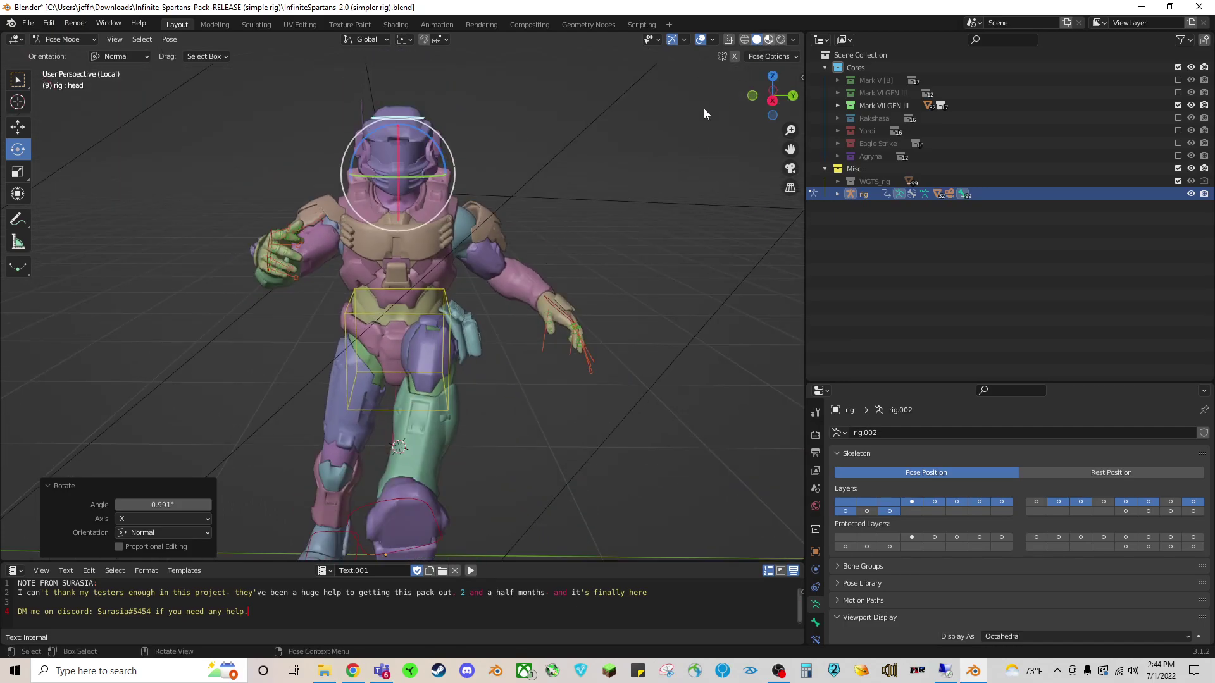
pyautogui.press('z')
pyautogui.click(539, 328)
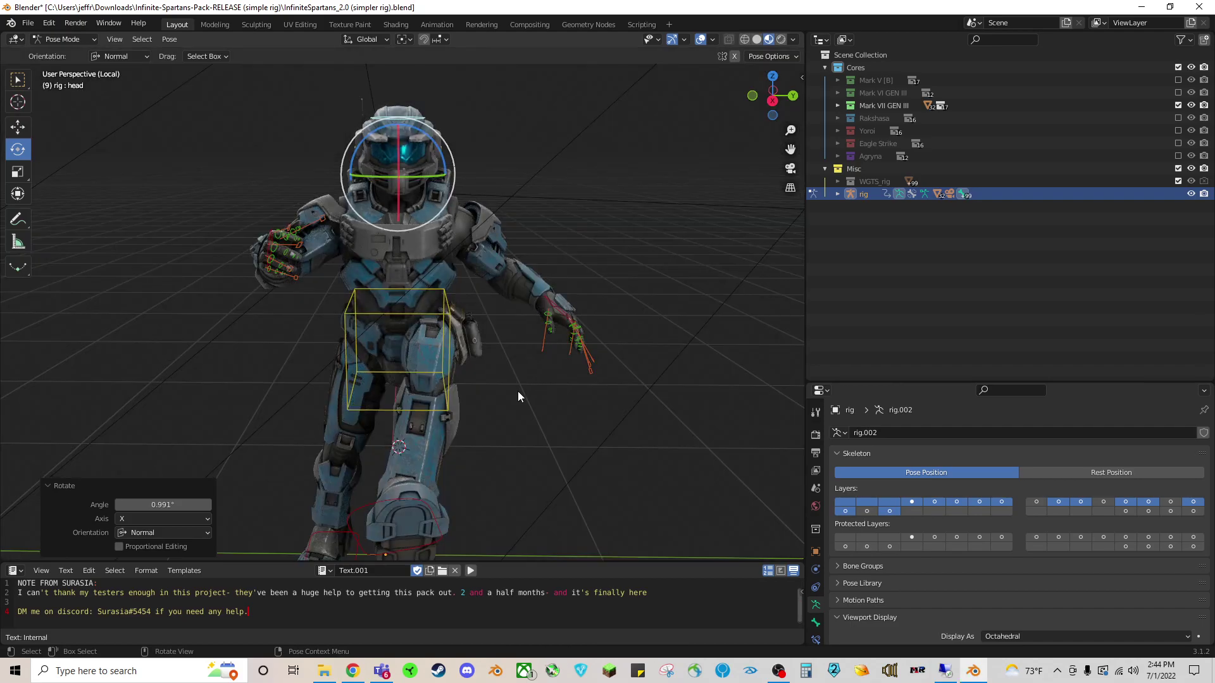
pyautogui.moveTo(520, 393)
pyautogui.mouseDown(button='middle')
pyautogui.moveTo(422, 386)
pyautogui.moveTo(429, 381)
pyautogui.mouseUp(button='middle')
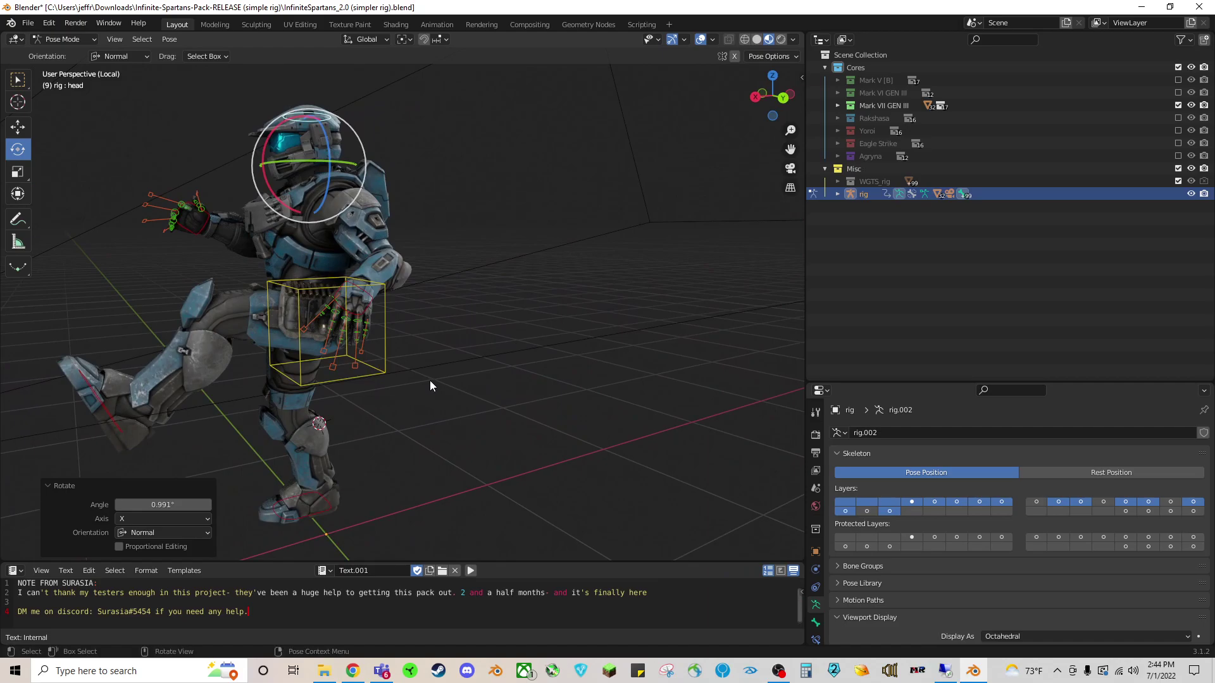